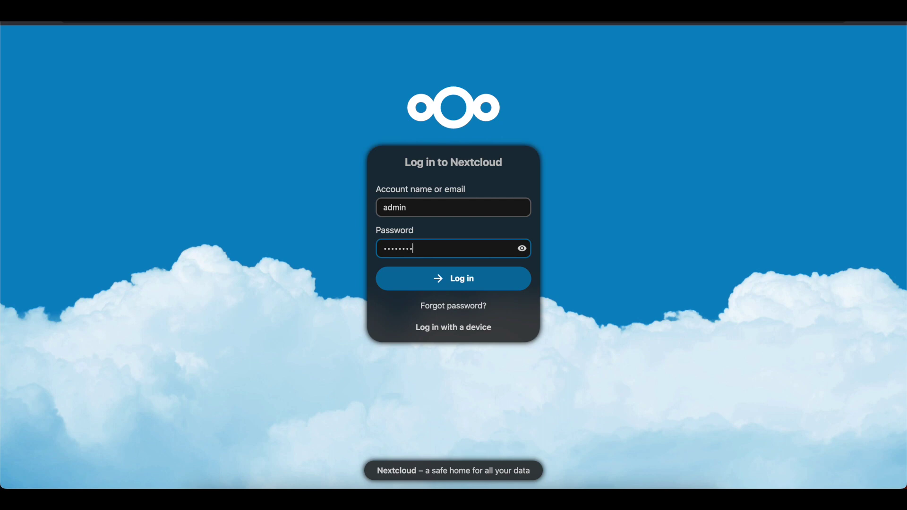
Step: Log in to the admin account with its password and open the administration settings overview
{"action": "type", "text": "•"}
{"action": "key", "text": "Return"}
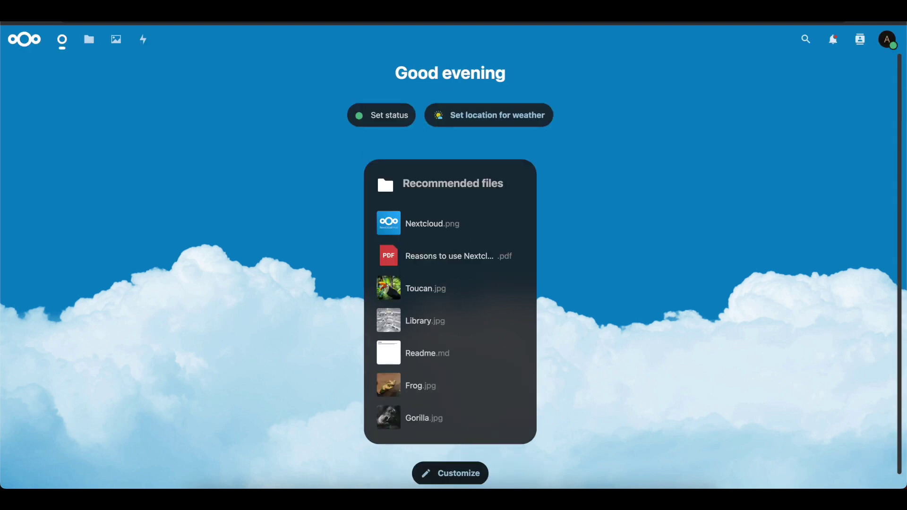
{"action": "left_click", "coordinate": [890, 40]}
{"action": "left_click", "coordinate": [816, 178]}
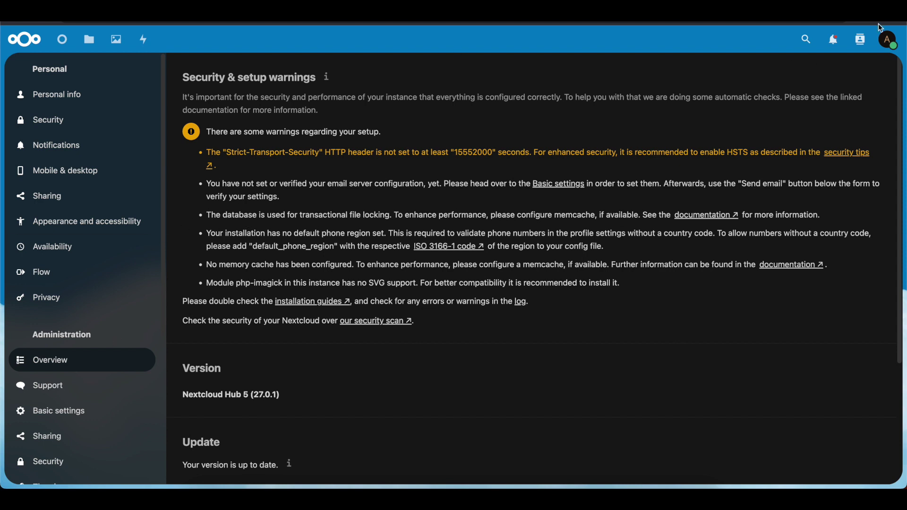
{"action": "left_click", "coordinate": [888, 40]}
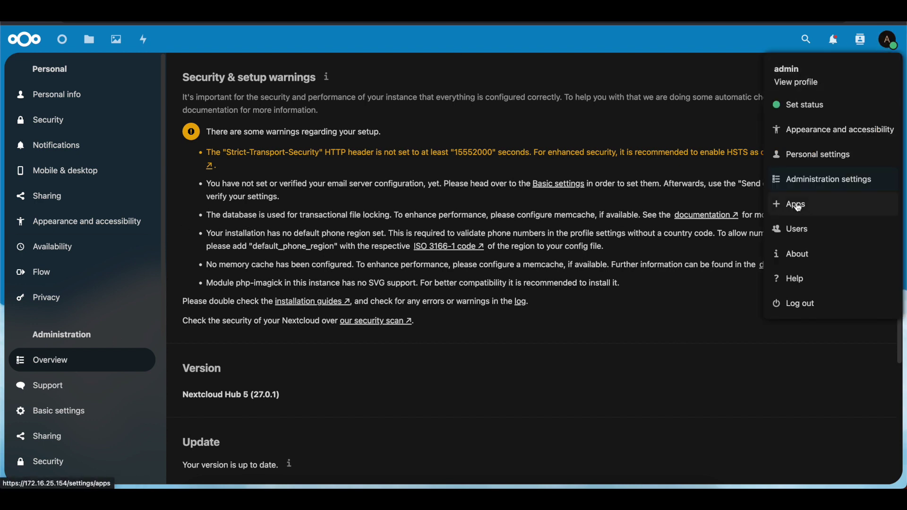
{"action": "left_click", "coordinate": [812, 182]}
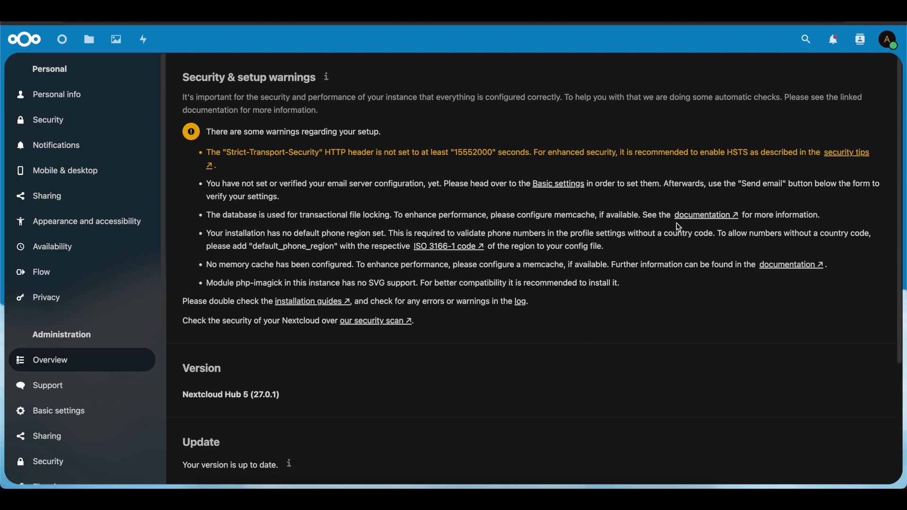
Step: Review the setup warnings about transactional file locking, the missing memory cache and the php-imagick module
{"action": "left_click", "coordinate": [694, 215]}
{"action": "scroll", "coordinate": [390, 171], "scroll_direction": "down", "scroll_amount": 7}
{"action": "left_click_drag", "start_coordinate": [210, 270], "coordinate": [287, 268]}
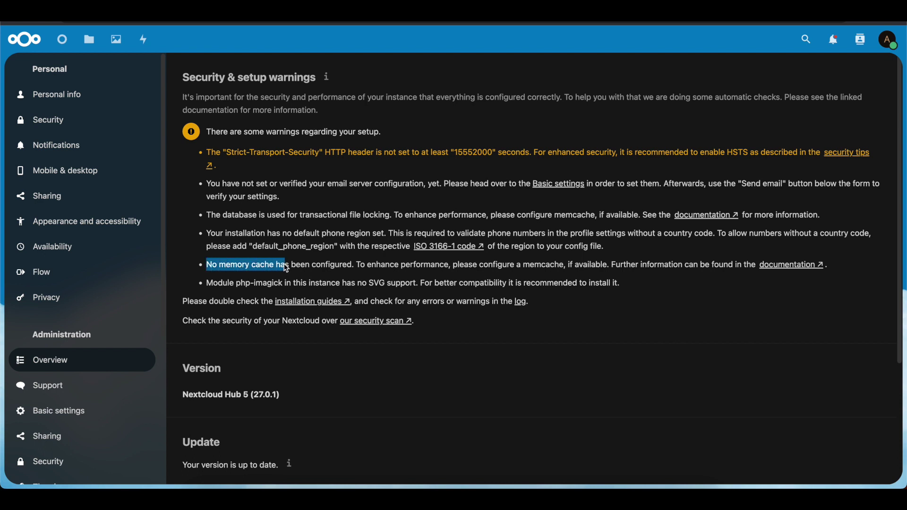
{"action": "left_click", "coordinate": [420, 267]}
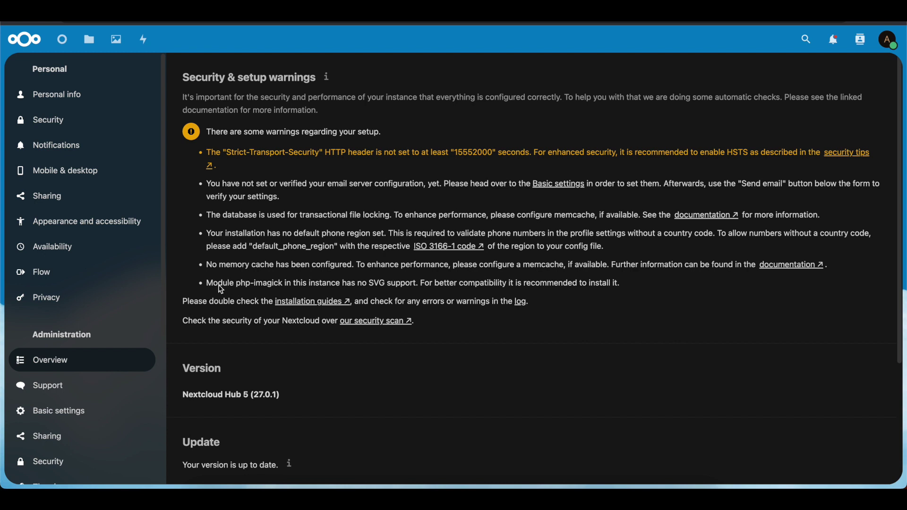
{"action": "left_click_drag", "start_coordinate": [235, 284], "coordinate": [283, 294]}
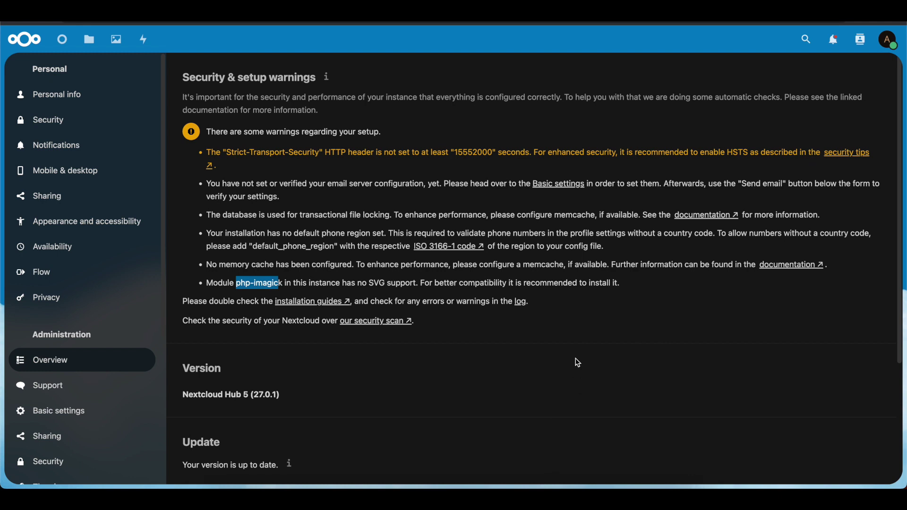
Step: Switch to the server's terminal, change to the /etc/apache2 directory and list its contents
{"action": "left_click", "coordinate": [423, 475]}
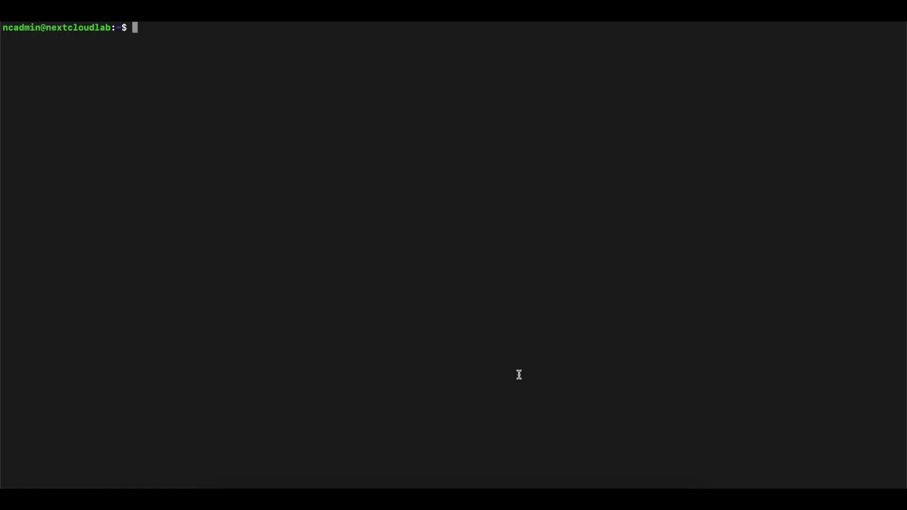
{"action": "type", "text": "cd /var/"}
{"action": "key", "text": "BackSpace"}
{"action": "key", "text": "BackSpace"}
{"action": "key", "text": "BackSpace"}
{"action": "key", "text": "BackSpace"}
{"action": "type", "text": "etc/apache2"}
{"action": "key", "text": "Return"}
{"action": "type", "text": "lsa"}
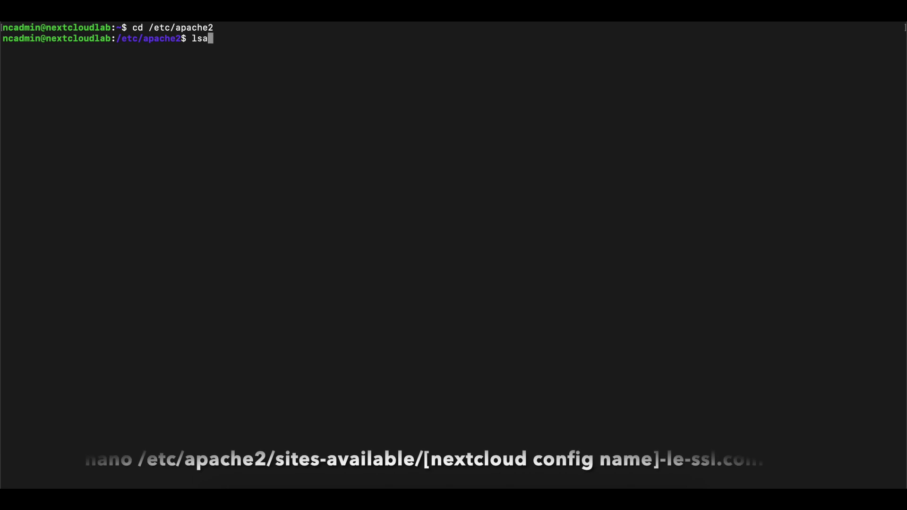
{"action": "key", "text": "BackSpace"}
{"action": "key", "text": "Return"}
Step: Change into the sites-available directory and list its configuration files
{"action": "type", "text": "cd "}
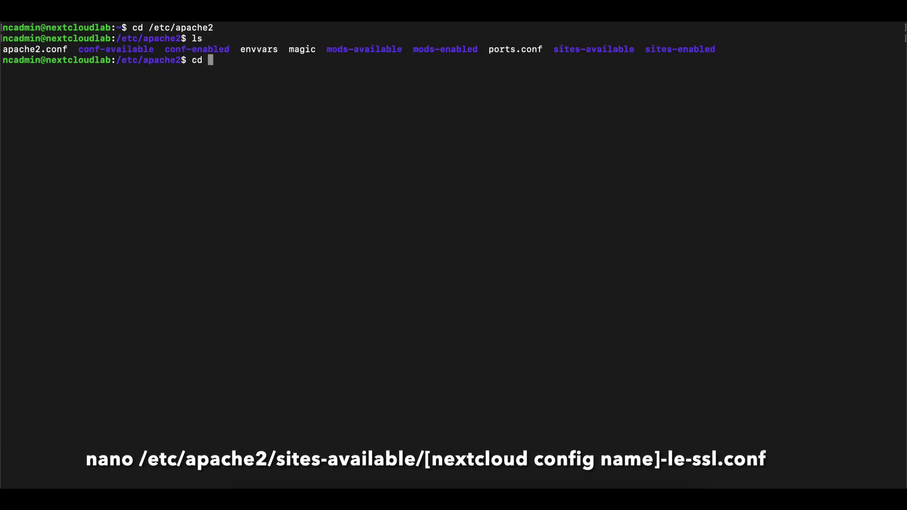
{"action": "type", "text": "s"}
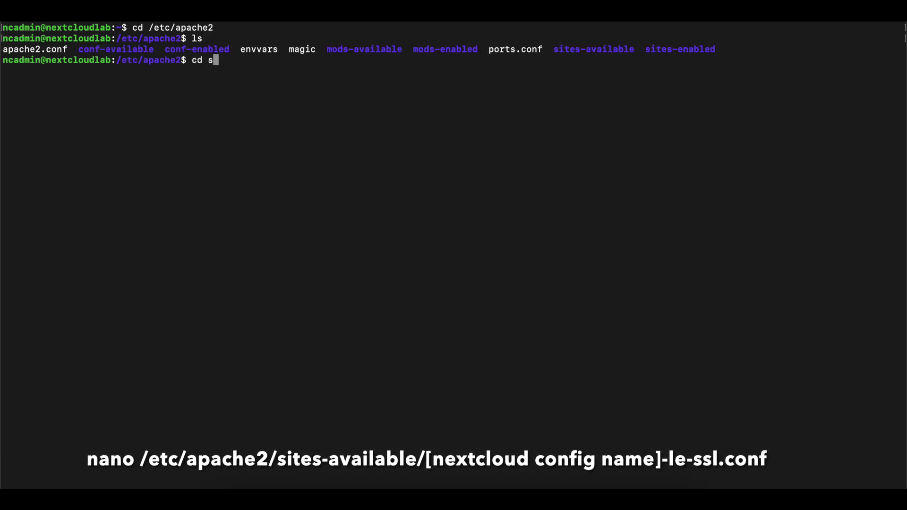
{"action": "type", "text": "i"}
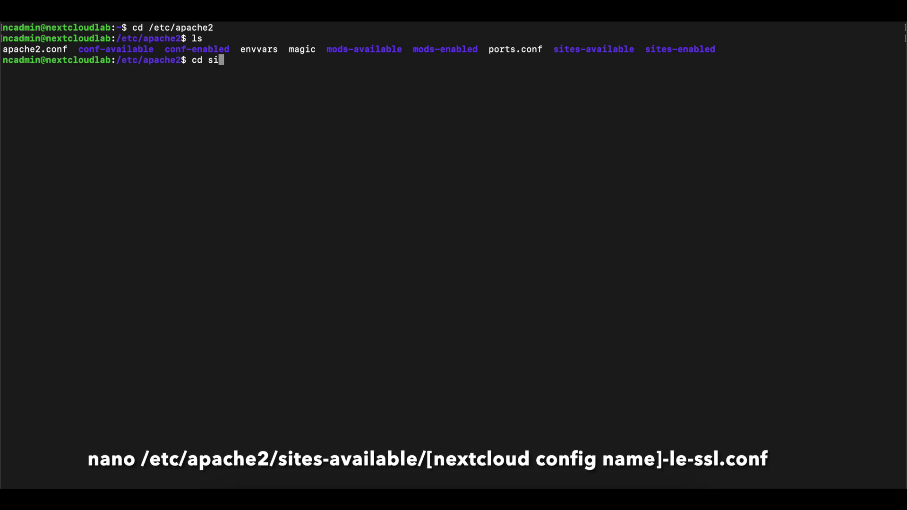
{"action": "type", "text": "tes-a"}
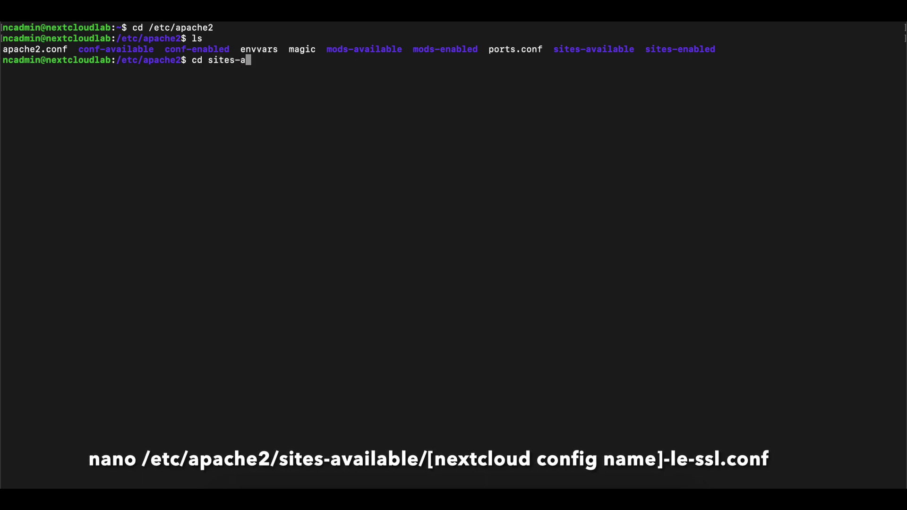
{"action": "type", "text": "vaible"}
{"action": "key", "text": "Return"}
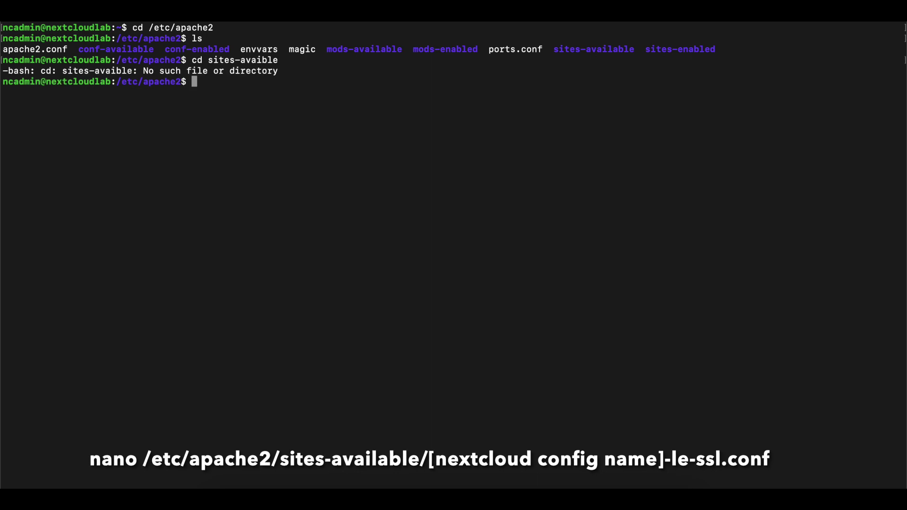
{"action": "key", "text": "Up"}
{"action": "key", "text": "Left"}
{"action": "key", "text": "Left"}
{"action": "key", "text": "Left"}
{"action": "type", "text": "la"}
{"action": "key", "text": "Return"}
{"action": "type", "text": "ls"}
{"action": "key", "text": "Return"}
Step: Open cloud.geek2gether.com-le-ssl.conf in nano with sudo rights
{"action": "type", "text": "cd"}
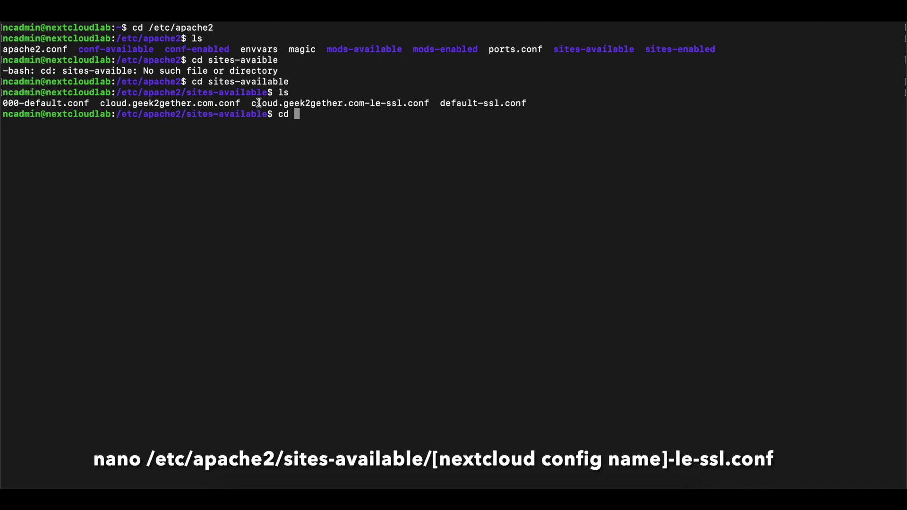
{"action": "left_click_drag", "start_coordinate": [251, 103], "coordinate": [428, 104]}
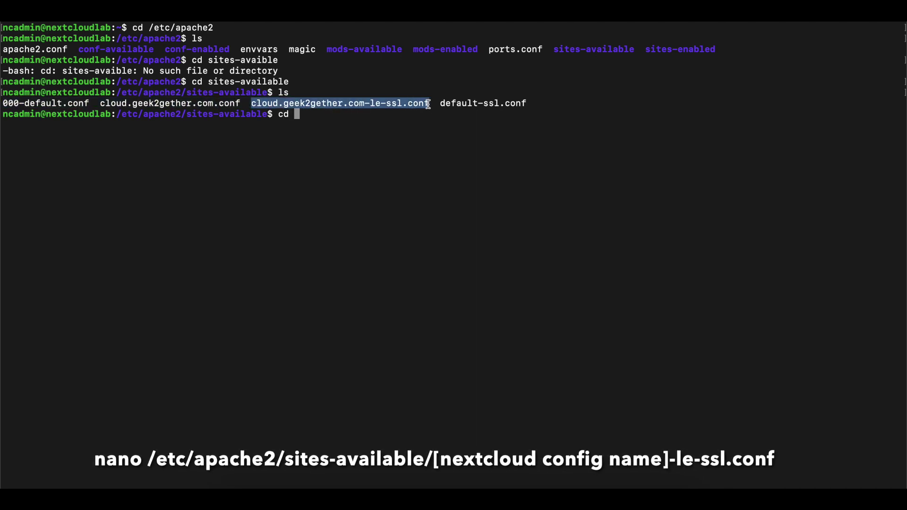
{"action": "type", "text": "cloud.geek2gether.com-le-ssl.conf"}
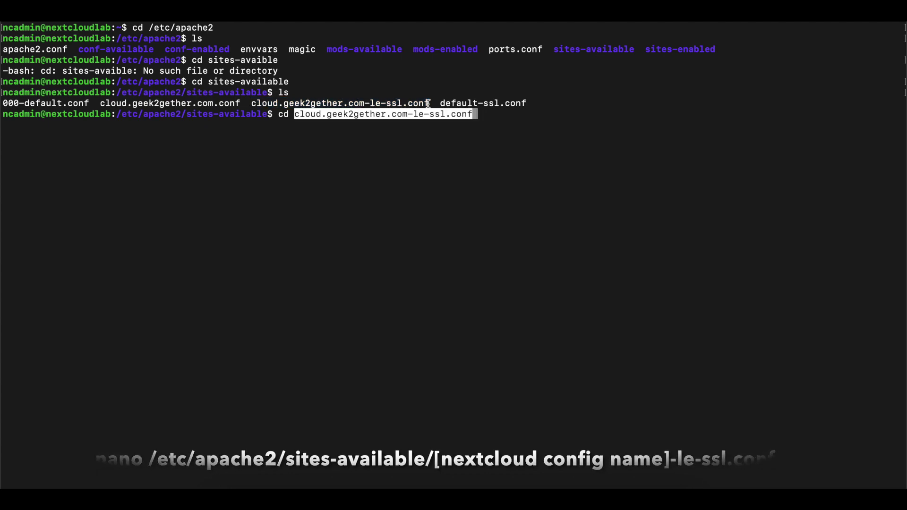
{"action": "key", "text": "Left"}
{"action": "key", "text": "Left"}
{"action": "key", "text": "Left"}
{"action": "key", "text": "Left"}
{"action": "key", "text": "Left"}
{"action": "key", "text": "Left"}
{"action": "key", "text": "Left"}
{"action": "key", "text": "Left"}
{"action": "key", "text": "Left"}
{"action": "key", "text": "Left"}
{"action": "key", "text": "Left"}
{"action": "key", "text": "Left"}
{"action": "key", "text": "Left"}
{"action": "key", "text": "Left"}
{"action": "key", "text": "Left"}
{"action": "key", "text": "Left"}
{"action": "key", "text": "Left"}
{"action": "key", "text": "Left"}
{"action": "key", "text": "Left"}
{"action": "key", "text": "Left"}
{"action": "key", "text": "Left"}
{"action": "key", "text": "Left"}
{"action": "key", "text": "Left"}
{"action": "key", "text": "Left"}
{"action": "key", "text": "Left"}
{"action": "key", "text": "Left"}
{"action": "key", "text": "Left"}
{"action": "key", "text": "Left"}
{"action": "key", "text": "Left"}
{"action": "key", "text": "Left"}
{"action": "key", "text": "Left"}
{"action": "key", "text": "Left"}
{"action": "key", "text": "BackSpace"}
{"action": "key", "text": "BackSpace"}
{"action": "key", "text": "BackSpace"}
{"action": "key", "text": "BackSpace"}
{"action": "type", "text": "sudo nano"}
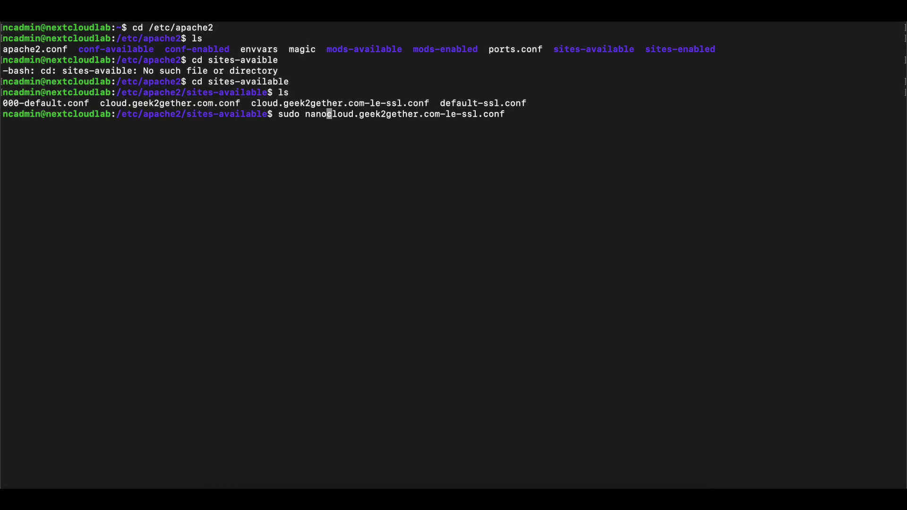
{"action": "key", "text": "Return"}
Step: Insert an IfModule mod_headers.c block above the Directory section, with Header always set Strict-Transport-Security "max-age=15552000; includeSubDomains"
{"action": "key", "text": "Down"}
{"action": "key", "text": "Down"}
{"action": "key", "text": "Down"}
{"action": "key", "text": "Down"}
{"action": "key", "text": "Down"}
{"action": "key", "text": "Down"}
{"action": "key", "text": "Down"}
{"action": "key", "text": "Down"}
{"action": "key", "text": "Down"}
{"action": "key", "text": "Down"}
{"action": "key", "text": "Down"}
{"action": "key", "text": "Down"}
{"action": "key", "text": "Down"}
{"action": "key", "text": "Down"}
{"action": "key", "text": "Up"}
{"action": "key", "text": "Up"}
{"action": "key", "text": "Up"}
{"action": "key", "text": "Up"}
{"action": "key", "text": "Up"}
{"action": "key", "text": "Up"}
{"action": "key", "text": "Up"}
{"action": "key", "text": "Up"}
{"action": "key", "text": "Up"}
{"action": "key", "text": "Up"}
{"action": "key", "text": "Up"}
{"action": "key", "text": "Up"}
{"action": "key", "text": "Down"}
{"action": "key", "text": "Down"}
{"action": "key", "text": "Down"}
{"action": "key", "text": "Down"}
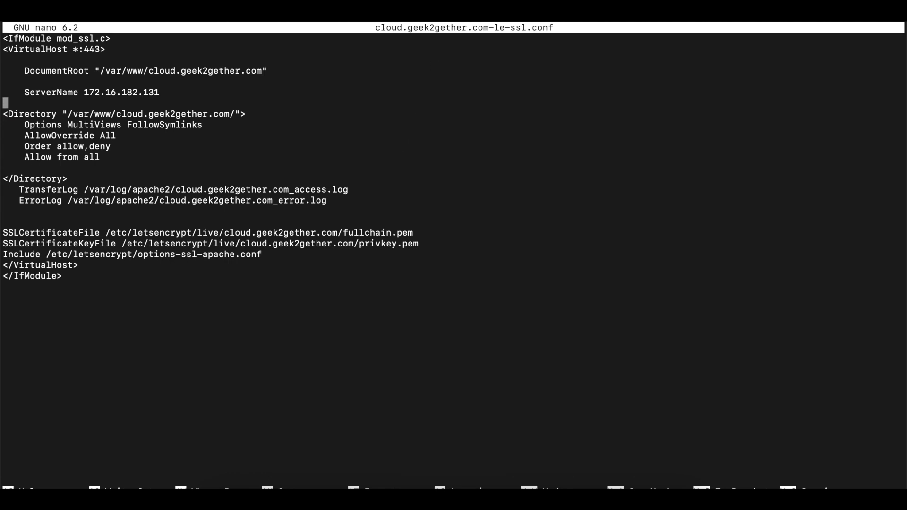
{"action": "key", "text": "Return"}
{"action": "key", "text": "Up"}
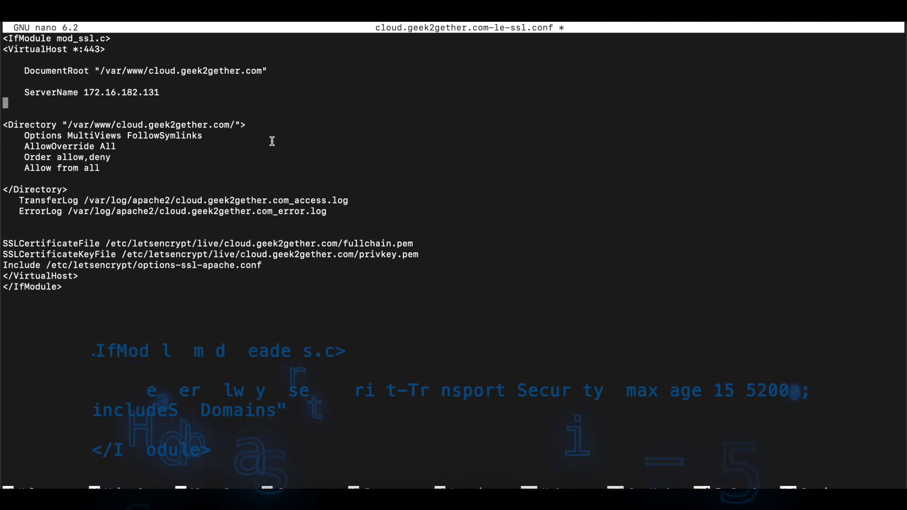
{"action": "type", "text": "<IfModule mod_headers.c>      Header always set Strict-Transport-Security \"max-age=15552000; includeSubDomains\"  </IfModule>"}
{"action": "key", "text": "Up"}
{"action": "key", "text": "Up"}
{"action": "key", "text": "Up"}
{"action": "key", "text": "Left"}
{"action": "key", "text": "Left"}
{"action": "key", "text": "Left"}
{"action": "key", "text": "Left"}
{"action": "key", "text": "Left"}
{"action": "key", "text": "Left"}
{"action": "key", "text": "Left"}
{"action": "key", "text": "Left"}
{"action": "key", "text": "Left"}
{"action": "key", "text": "Left"}
{"action": "key", "text": "Left"}
{"action": "key", "text": "Return"}
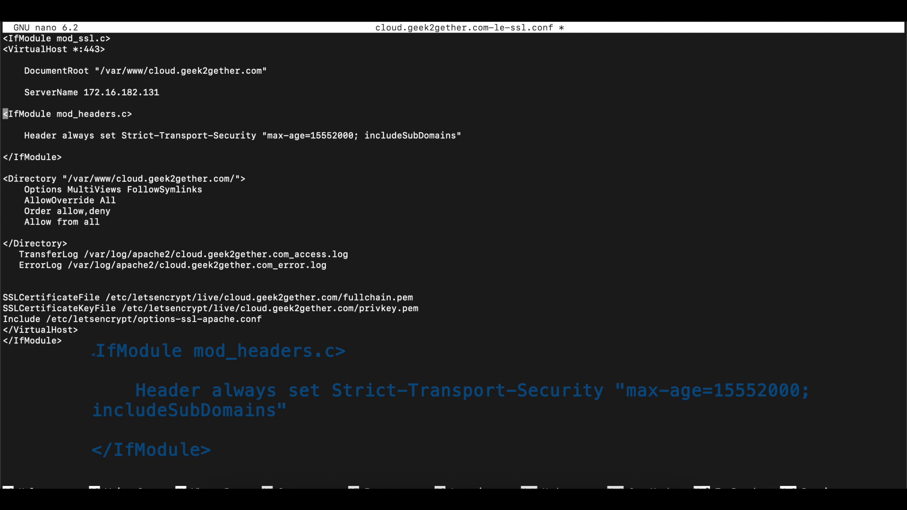
{"action": "key", "text": "Down"}
{"action": "key", "text": "Down"}
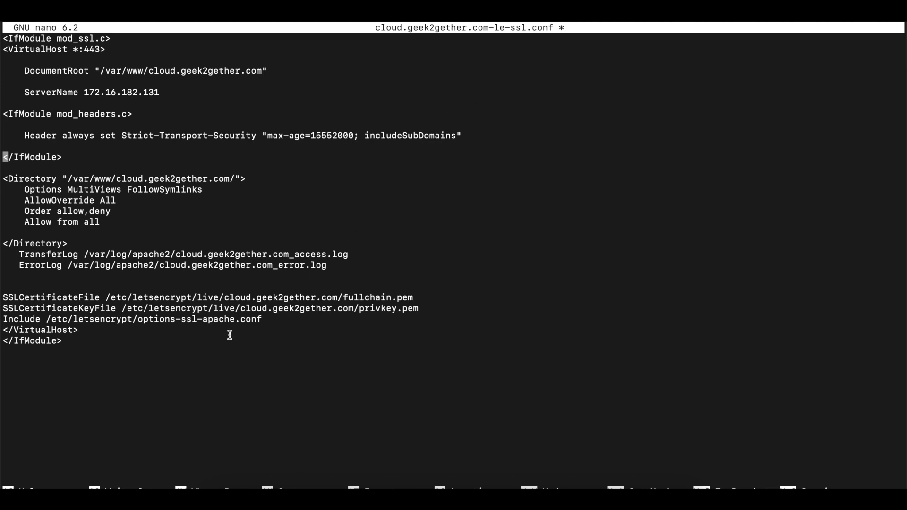
Step: Save the edited SSL site configuration under its existing name and exit nano
{"action": "key", "text": "ctrl+x"}
{"action": "key", "text": "y"}
{"action": "key", "text": "Return"}
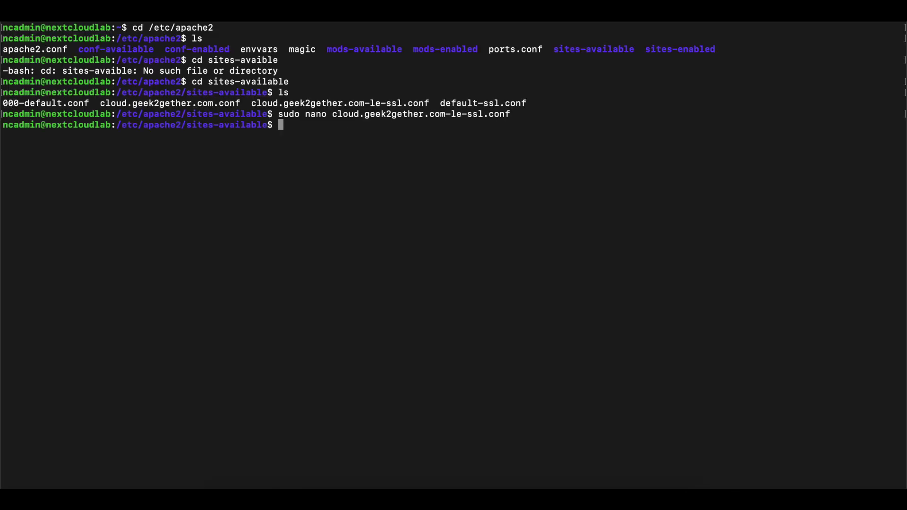
Step: Try to restart the web server with sudo systemctl restart apache
{"action": "type", "text": "systemctl rest"}
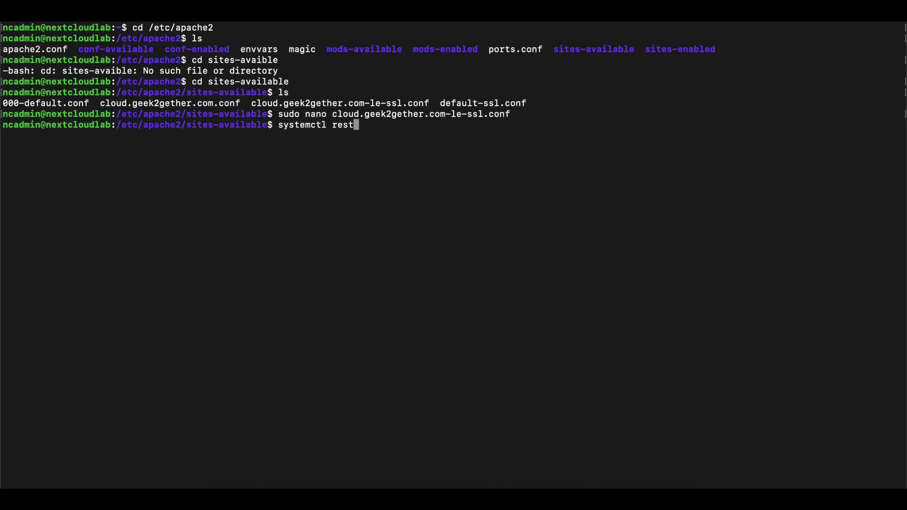
{"action": "type", "text": "art apache"}
{"action": "key", "text": "Left"}
{"action": "key", "text": "Left"}
{"action": "key", "text": "Left"}
{"action": "key", "text": "Left"}
{"action": "key", "text": "Left"}
{"action": "key", "text": "Left"}
{"action": "key", "text": "Left"}
{"action": "key", "text": "Left"}
{"action": "key", "text": "Left"}
{"action": "key", "text": "Left"}
{"action": "key", "text": "Left"}
{"action": "key", "text": "Left"}
{"action": "key", "text": "Left"}
{"action": "key", "text": "Left"}
{"action": "key", "text": "Left"}
{"action": "key", "text": "Left"}
{"action": "key", "text": "Left"}
{"action": "key", "text": "Left"}
{"action": "key", "text": "Left"}
{"action": "key", "text": "Left"}
{"action": "key", "text": "Left"}
{"action": "key", "text": "Left"}
{"action": "key", "text": "Left"}
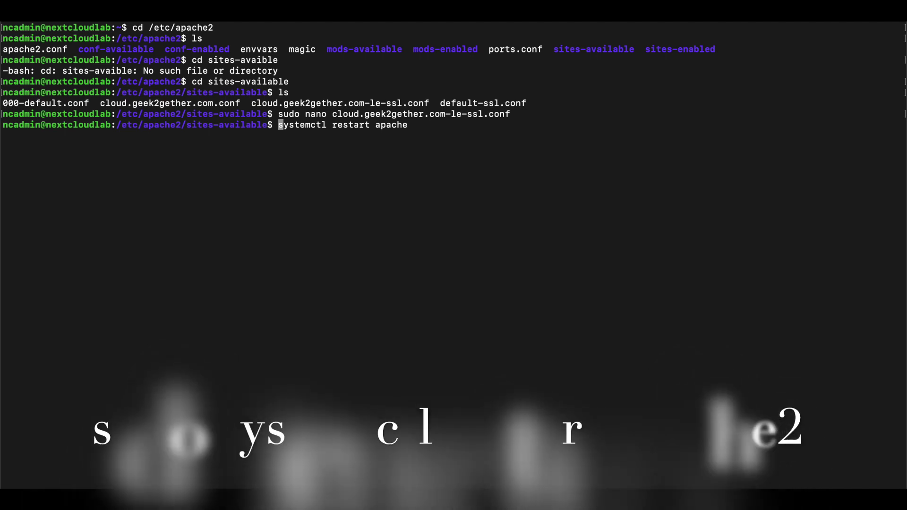
{"action": "type", "text": "sudo"}
{"action": "key", "text": "Return"}
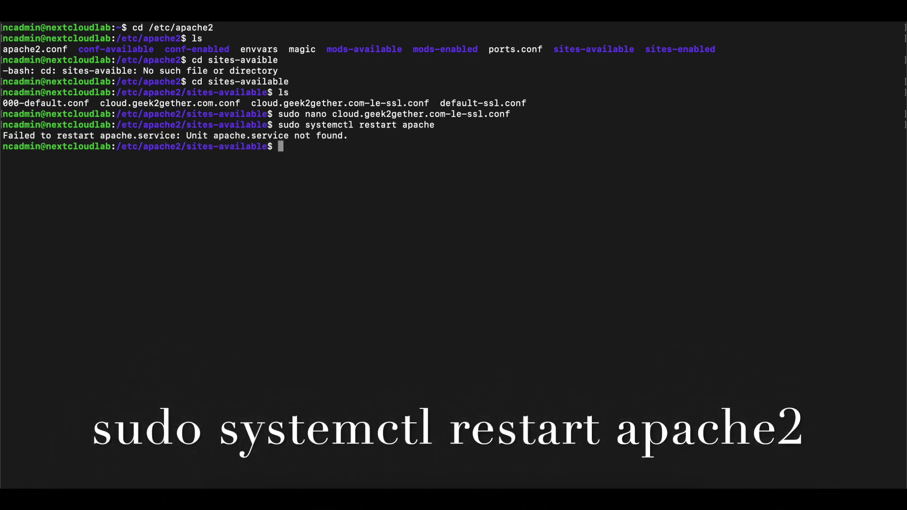
Step: Restart the web server with the corrected command sudo systemctl restart apache2
{"action": "key", "text": "Up"}
{"action": "key", "text": "Left"}
{"action": "key", "text": "Left"}
{"action": "key", "text": "Left"}
{"action": "key", "text": "Left"}
{"action": "key", "text": "Right"}
{"action": "key", "text": "Right"}
{"action": "key", "text": "Right"}
{"action": "key", "text": "Right"}
{"action": "type", "text": "2"}
{"action": "key", "text": "Return"}
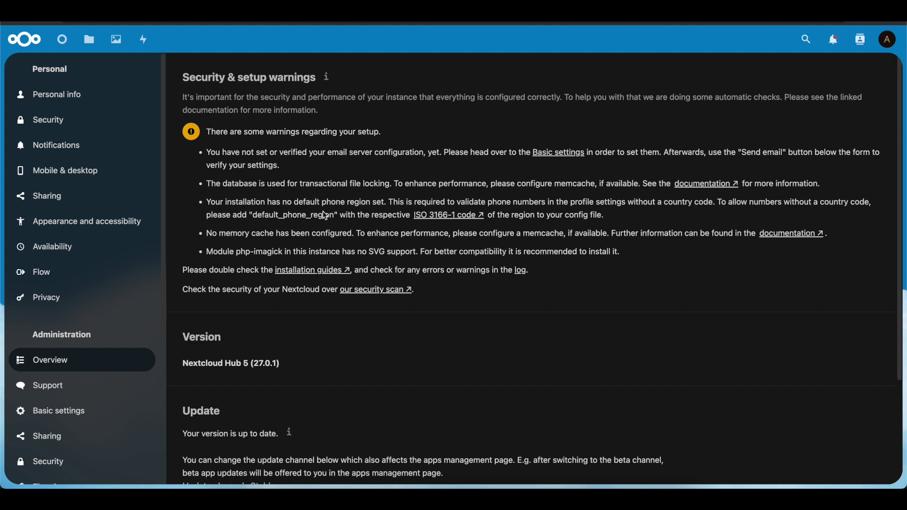
Step: Review the remaining Security & setup warnings on the Nextcloud administration overview and return to the terminal
{"action": "scroll", "coordinate": [385, 419], "scroll_direction": "down", "scroll_amount": 3}
{"action": "scroll", "coordinate": [387, 421], "scroll_direction": "up", "scroll_amount": 3}
{"action": "left_click", "coordinate": [397, 498]}
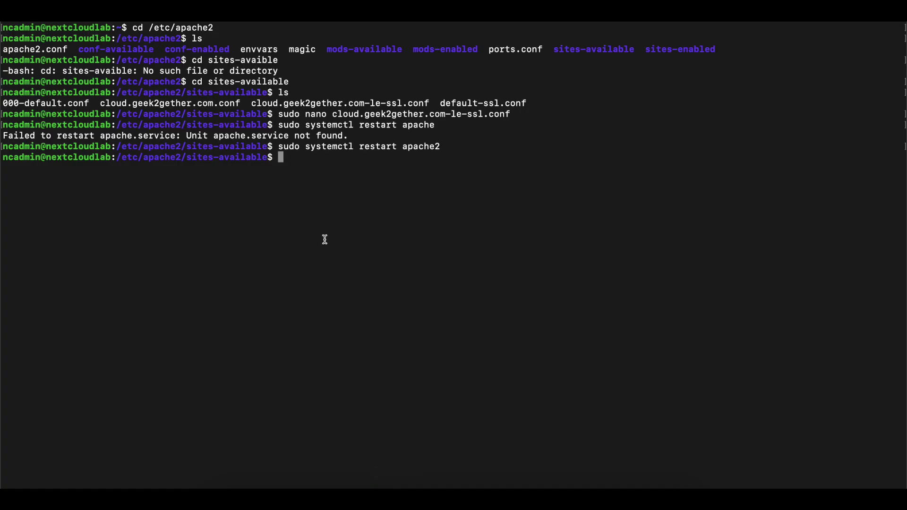
Step: Return to the home directory and open /var/www/cloud.geek2gether.com/config/config.php in nano with sudo rights
{"action": "type", "text": "cd"}
{"action": "key", "text": "Return"}
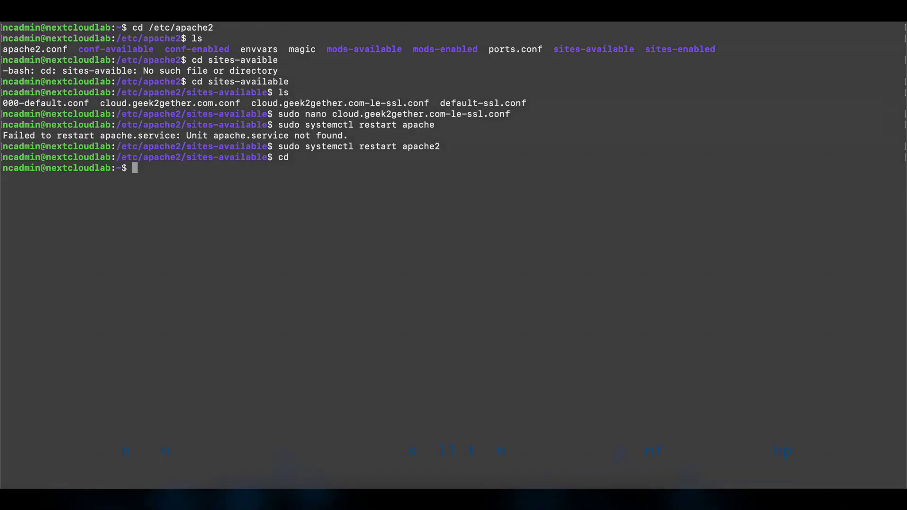
{"action": "type", "text": "sudo"}
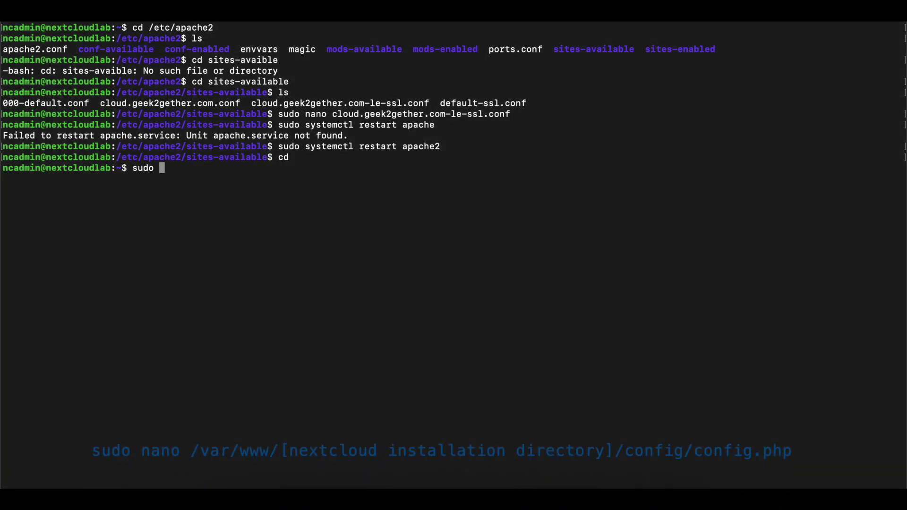
{"action": "key", "text": "super+v"}
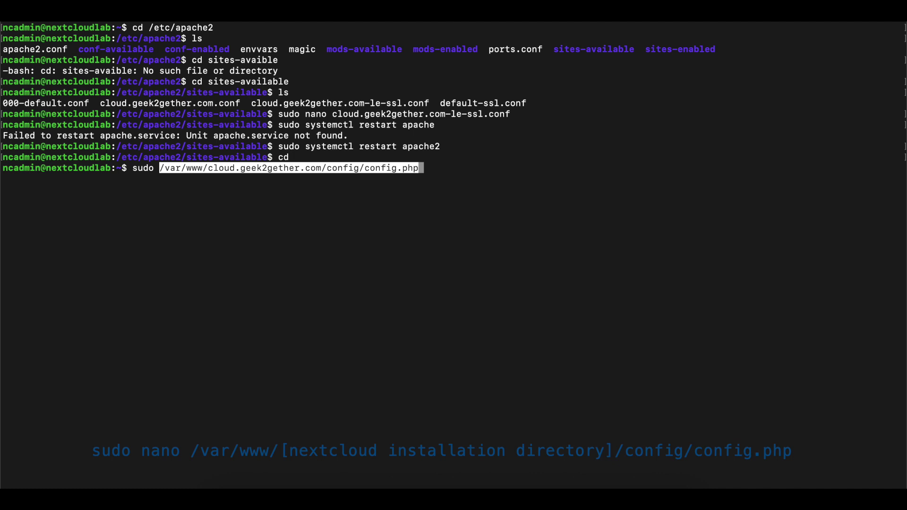
{"action": "key", "text": "Left"}
{"action": "key", "text": "Left"}
{"action": "key", "text": "Left"}
{"action": "key", "text": "Left"}
{"action": "key", "text": "Left"}
{"action": "key", "text": "Left"}
{"action": "key", "text": "Left"}
{"action": "key", "text": "Left"}
{"action": "key", "text": "Left"}
{"action": "key", "text": "Left"}
{"action": "key", "text": "Left"}
{"action": "key", "text": "Left"}
{"action": "key", "text": "Left"}
{"action": "key", "text": "Left"}
{"action": "key", "text": "Left"}
{"action": "key", "text": "Left"}
{"action": "key", "text": "Left"}
{"action": "key", "text": "Left"}
{"action": "key", "text": "Left"}
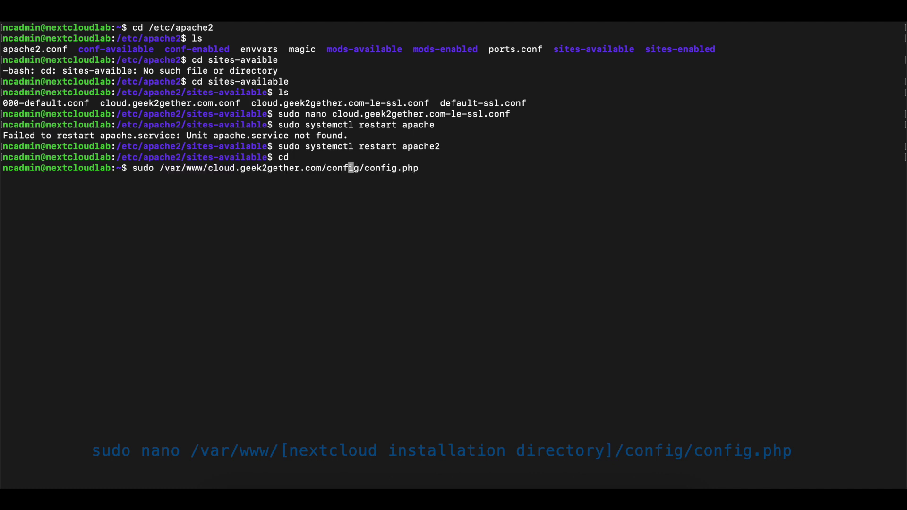
{"action": "key", "text": "Left"}
{"action": "key", "text": "Left"}
{"action": "key", "text": "Left"}
{"action": "key", "text": "Left"}
{"action": "key", "text": "Left"}
{"action": "key", "text": "Left"}
{"action": "key", "text": "Left"}
{"action": "key", "text": "Left"}
{"action": "key", "text": "Left"}
{"action": "key", "text": "Left"}
{"action": "key", "text": "Left"}
{"action": "key", "text": "Left"}
{"action": "key", "text": "Left"}
{"action": "key", "text": "Left"}
{"action": "key", "text": "Left"}
{"action": "key", "text": "Left"}
{"action": "key", "text": "Left"}
{"action": "key", "text": "Left"}
{"action": "key", "text": "Left"}
{"action": "key", "text": "Left"}
{"action": "key", "text": "Left"}
{"action": "key", "text": "Left"}
{"action": "key", "text": "Left"}
{"action": "key", "text": "Left"}
{"action": "key", "text": "Left"}
{"action": "key", "text": "Left"}
{"action": "type", "text": "nano"}
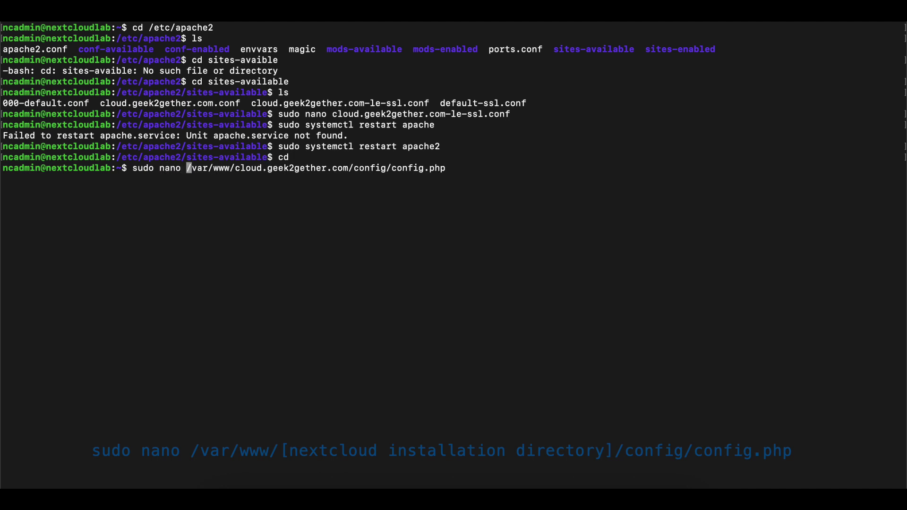
{"action": "key", "text": "Return"}
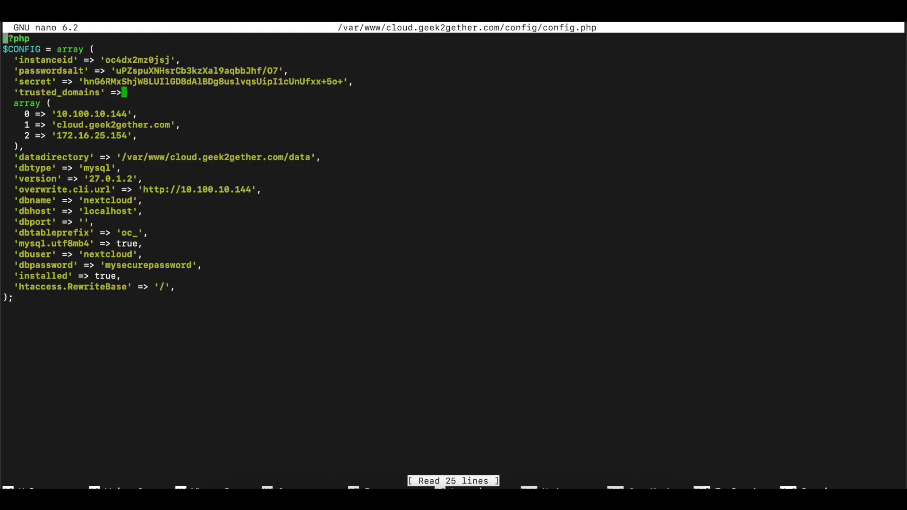
Step: Examine config.php to its end and the Redis examples in the Transactional file locking documentation, and exit nano in Terminal without editing
{"action": "key", "text": "Down"}
{"action": "key", "text": "Down"}
{"action": "key", "text": "Down"}
{"action": "key", "text": "Down"}
{"action": "key", "text": "Down"}
{"action": "key", "text": "Down"}
{"action": "key", "text": "Down"}
{"action": "key", "text": "Down"}
{"action": "key", "text": "Down"}
{"action": "key", "text": "Down"}
{"action": "key", "text": "Down"}
{"action": "key", "text": "Down"}
{"action": "key", "text": "Down"}
{"action": "key", "text": "Down"}
{"action": "key", "text": "Down"}
{"action": "key", "text": "Down"}
{"action": "key", "text": "Down"}
{"action": "key", "text": "Down"}
{"action": "key", "text": "Down"}
{"action": "key", "text": "Down"}
{"action": "key", "text": "Down"}
{"action": "key", "text": "Down"}
{"action": "key", "text": "Down"}
{"action": "key", "text": "Down"}
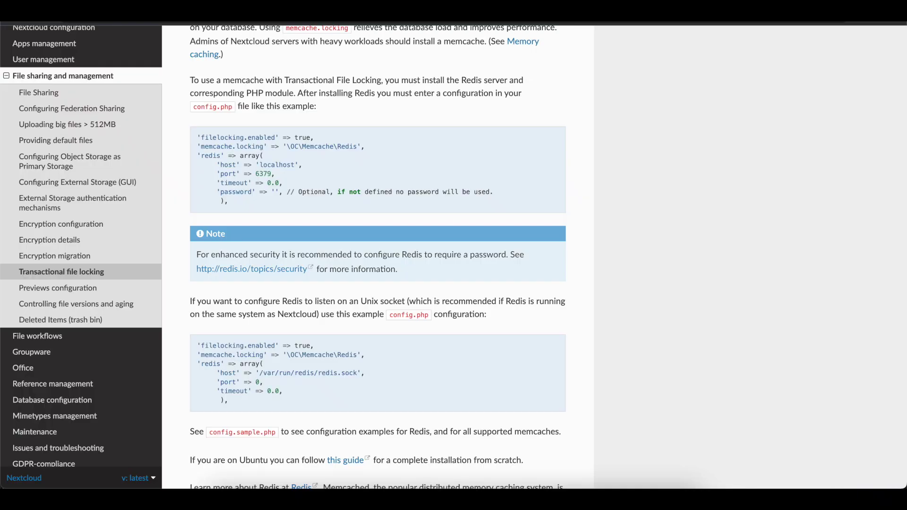
{"action": "scroll", "coordinate": [385, 303], "scroll_direction": "down", "scroll_amount": 1}
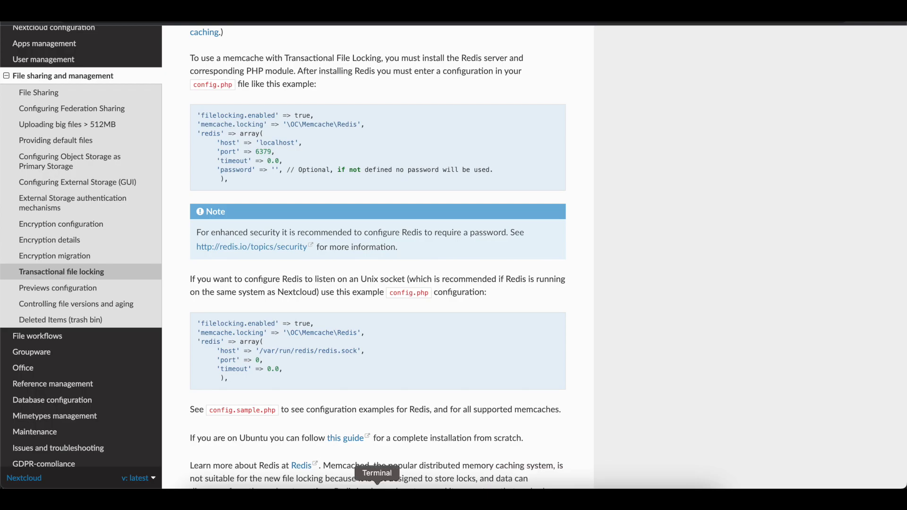
{"action": "left_click", "coordinate": [377, 493]}
{"action": "key", "text": "ctrl+x"}
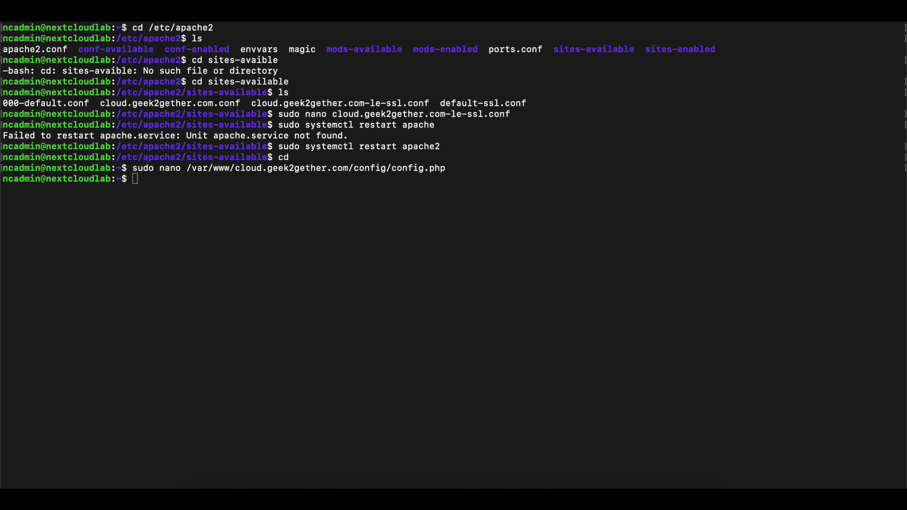
Step: Install the Redis server and its PHP module with sudo apt install redis php-redis, accepting the installation
{"action": "left_click", "coordinate": [407, 184]}
{"action": "type", "text": "sudo"}
{"action": "key", "text": "super+v"}
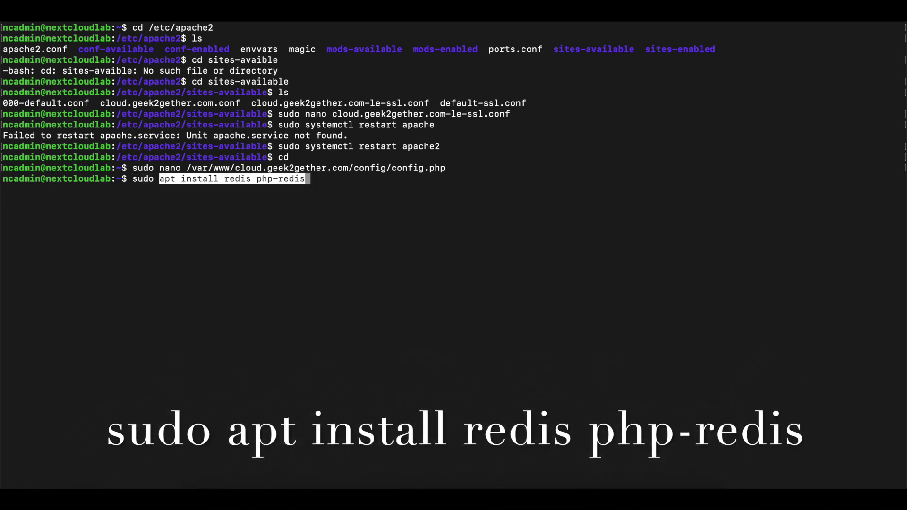
{"action": "key", "text": "Return"}
{"action": "type", "text": "y"}
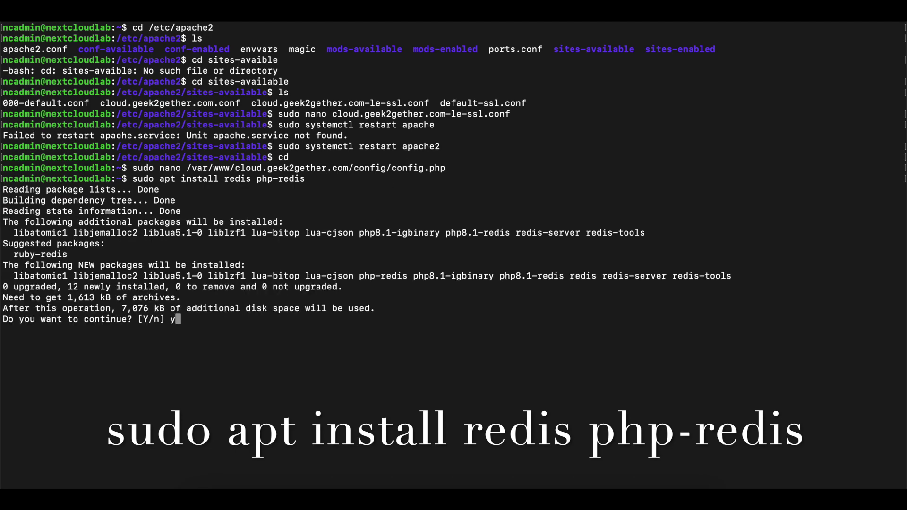
{"action": "key", "text": "Return"}
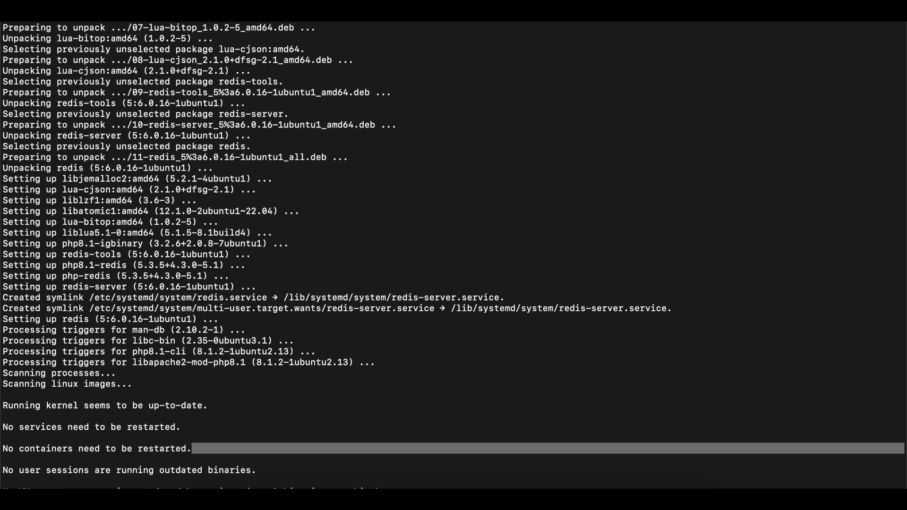
{"action": "left_click", "coordinate": [510, 421]}
{"action": "left_click", "coordinate": [449, 390]}
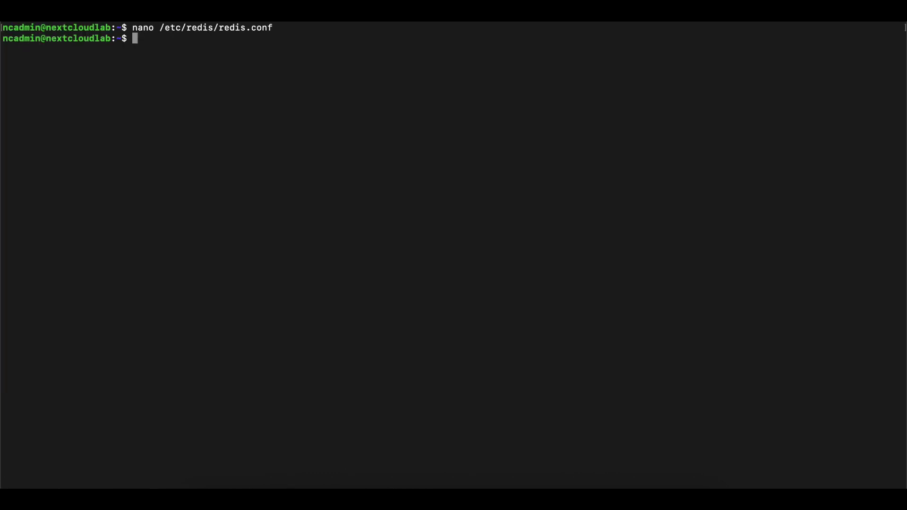
Step: List the contents of /etc, try to enter the redis folder as the normal user, and clear the terminal
{"action": "type", "text": "cd /etc"}
{"action": "key", "text": "Return"}
{"action": "type", "text": "ls"}
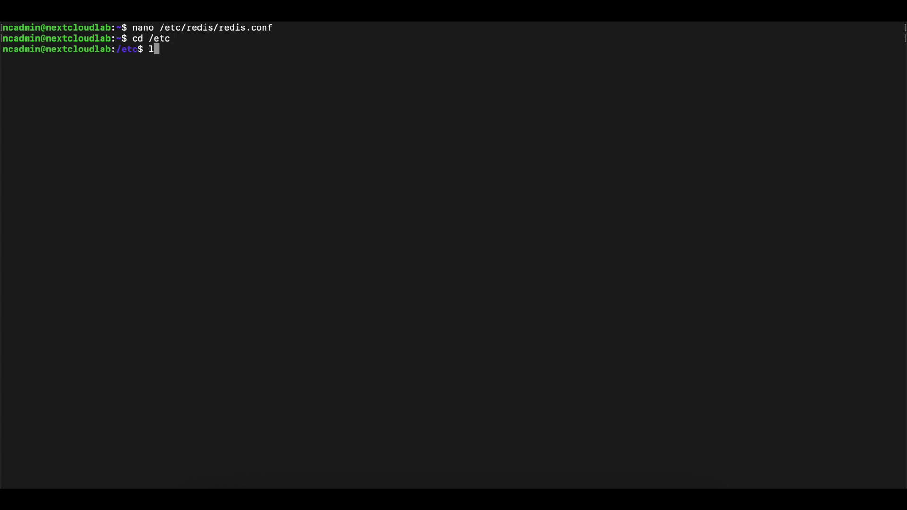
{"action": "key", "text": "Return"}
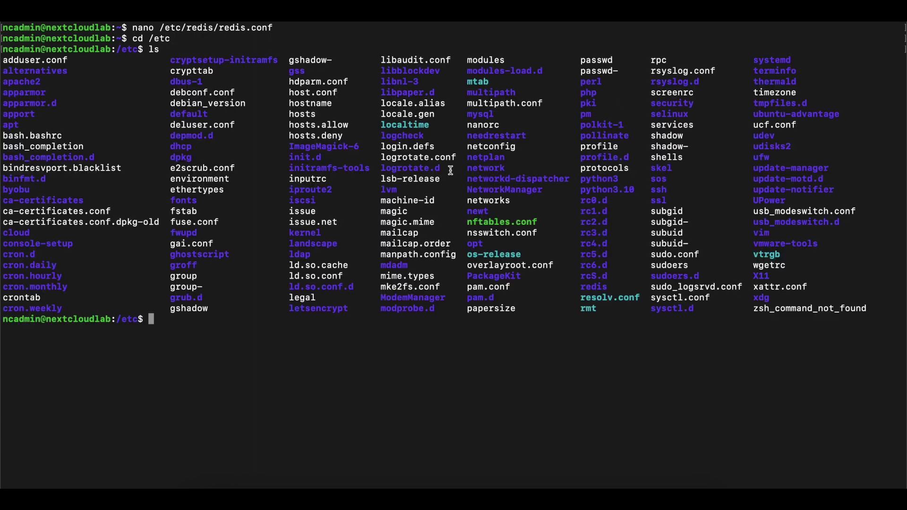
{"action": "type", "text": "cd redis"}
{"action": "key", "text": "Return"}
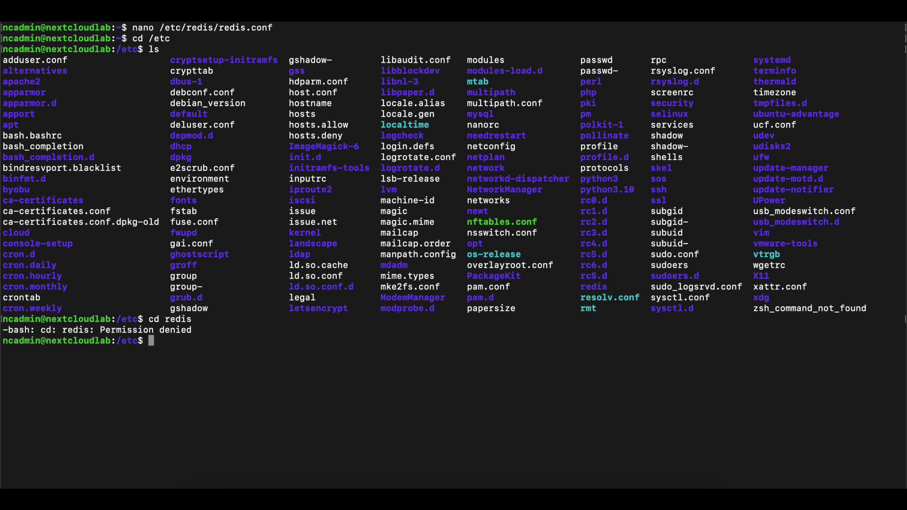
{"action": "key", "text": "ctrl+l"}
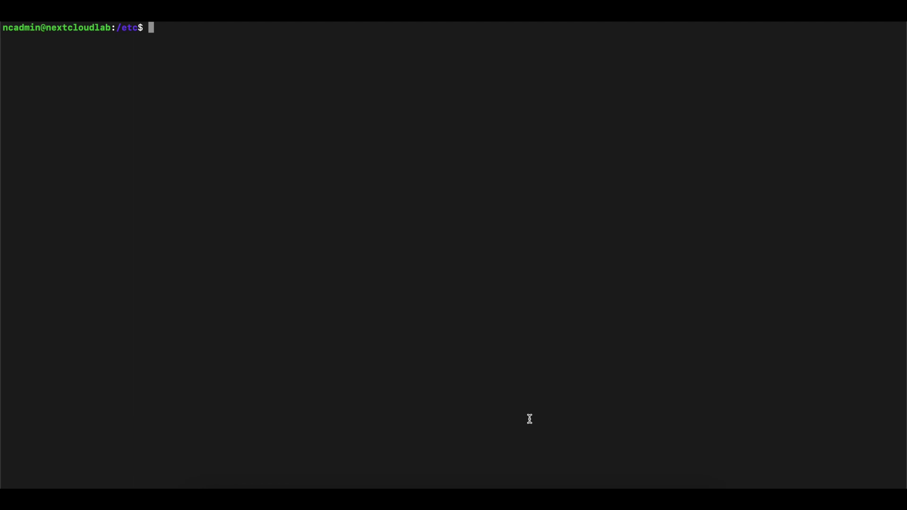
Step: Open a root shell with sudo -i
{"action": "type", "text": "sudo"}
{"action": "key", "text": "BackSpace"}
{"action": "key", "text": "BackSpace"}
{"action": "type", "text": "o "}
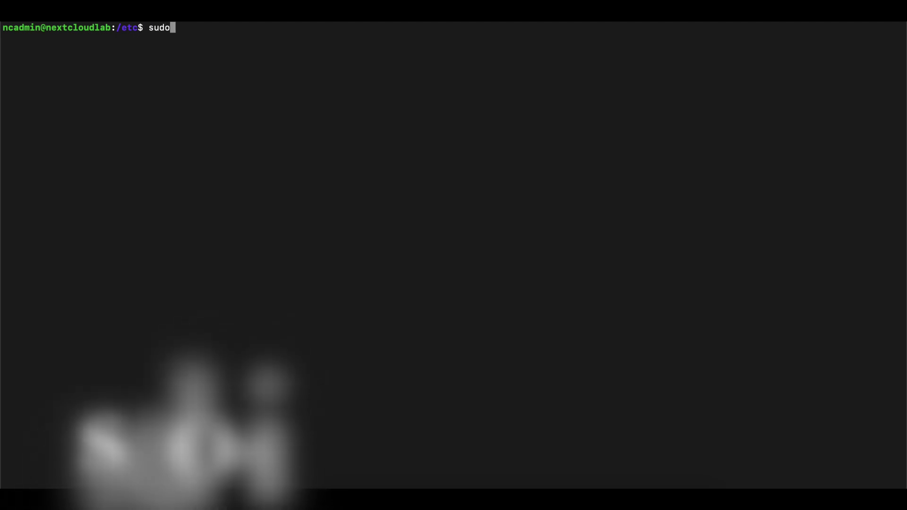
{"action": "type", "text": "-i"}
{"action": "key", "text": "Return"}
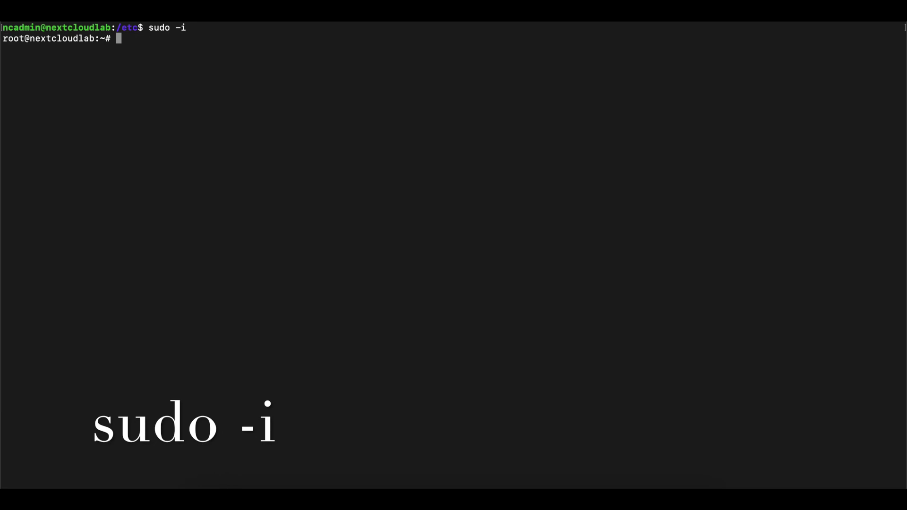
Step: Change to the /etc/redis directory and list its files
{"action": "type", "text": "cd /"}
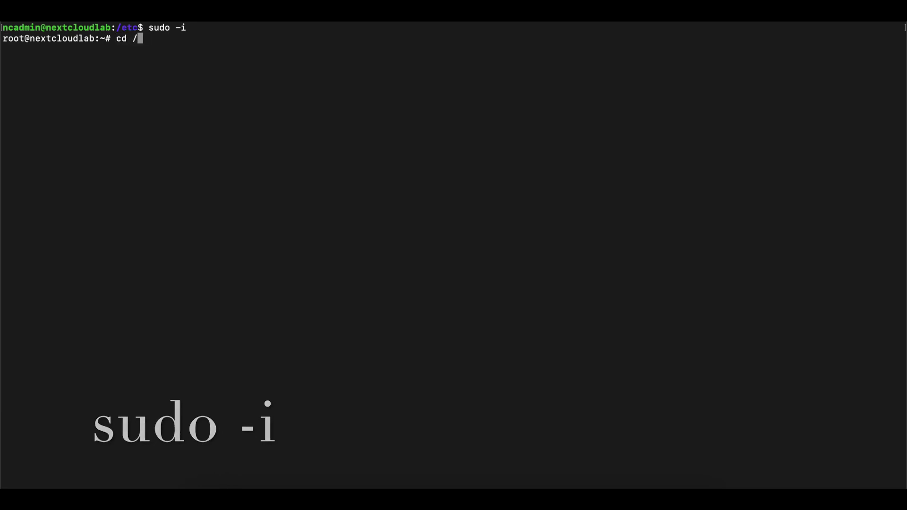
{"action": "type", "text": "etc/redis"}
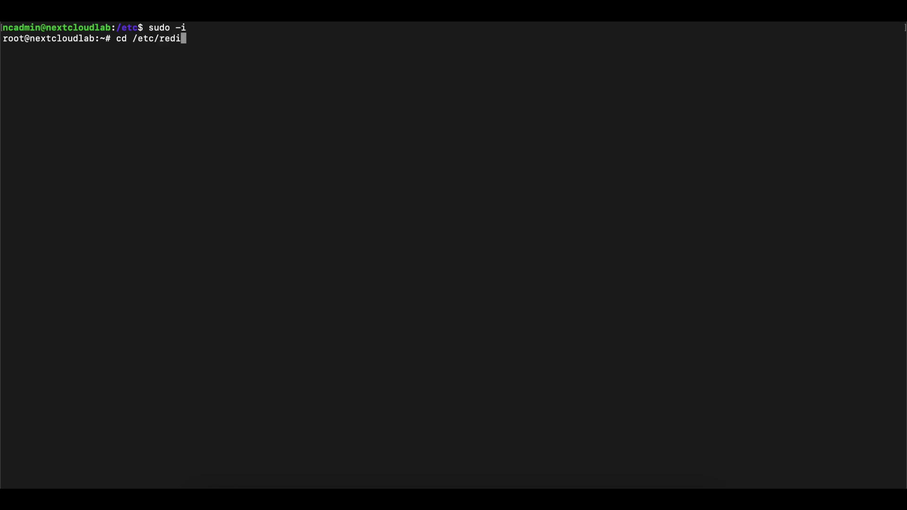
{"action": "key", "text": "Return"}
{"action": "type", "text": "ls"}
{"action": "key", "text": "Return"}
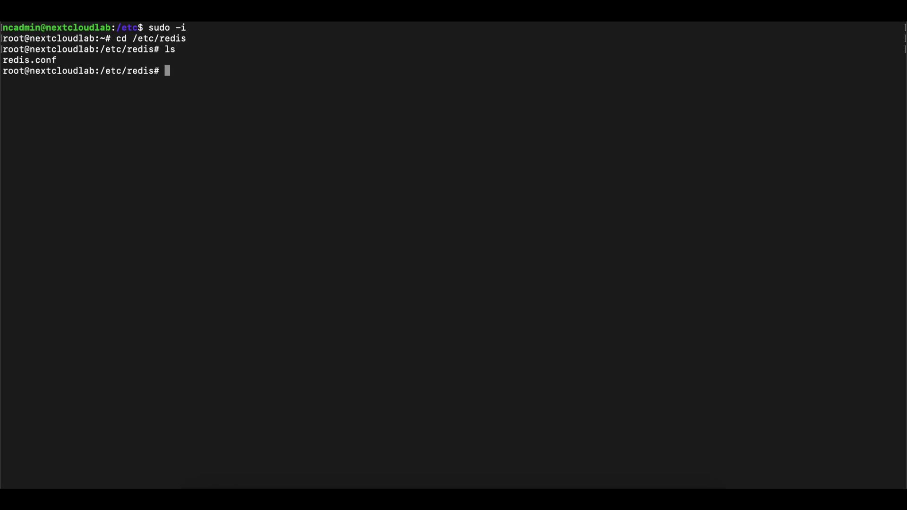
Step: Open redis.conf in nano from the root shell
{"action": "type", "text": "no redis/"}
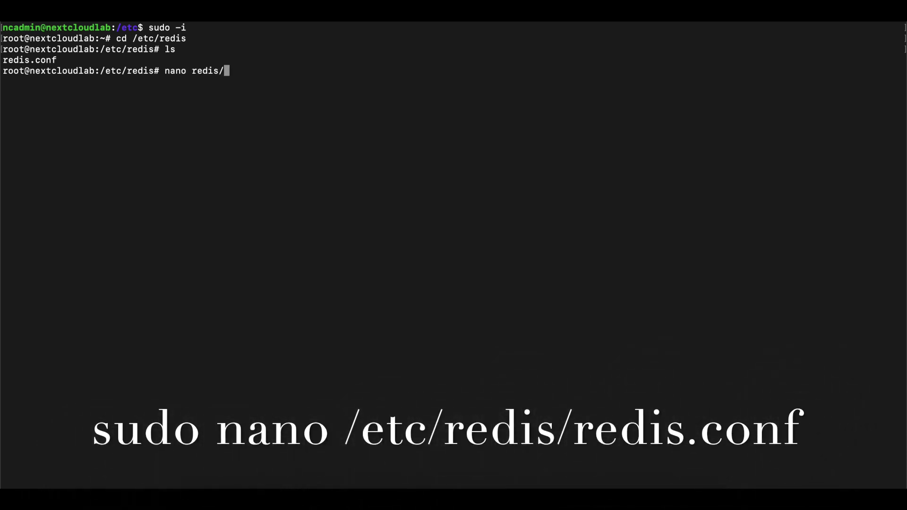
{"action": "key", "text": "BackSpace"}
{"action": "type", "text": ".conf"}
{"action": "key", "text": "Return"}
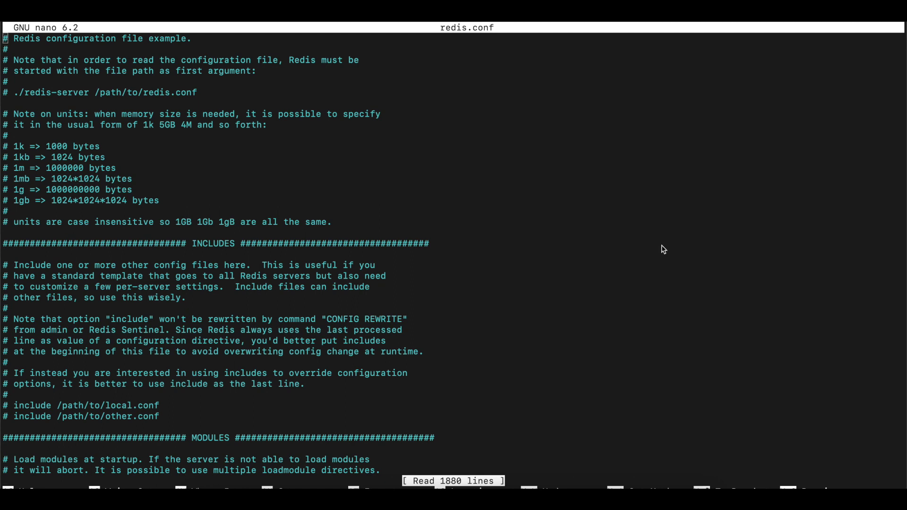
Step: Append the lines unixsocket /var/run/redis/redis.sock and unixsocketperm 660 at the end of redis.conf
{"action": "scroll", "coordinate": [663, 250], "scroll_direction": "down", "scroll_amount": 20}
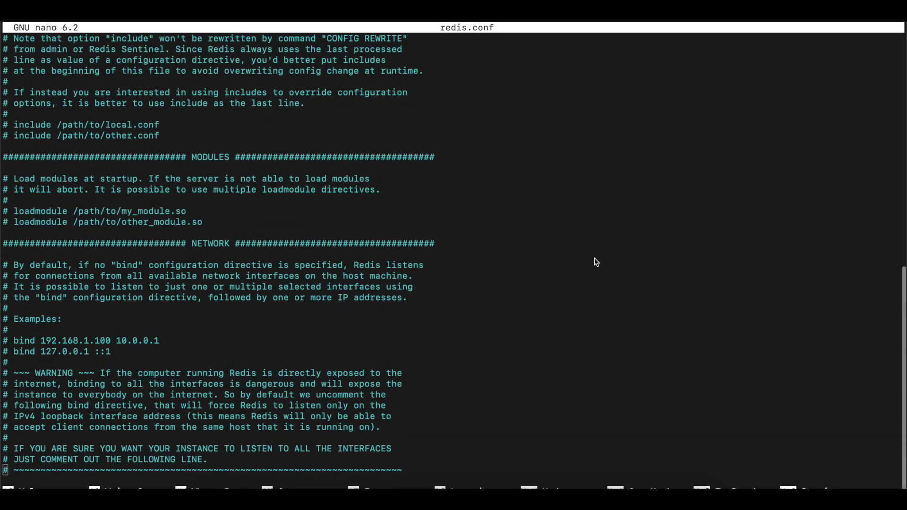
{"action": "scroll", "coordinate": [453, 255], "scroll_direction": "down", "scroll_amount": 20}
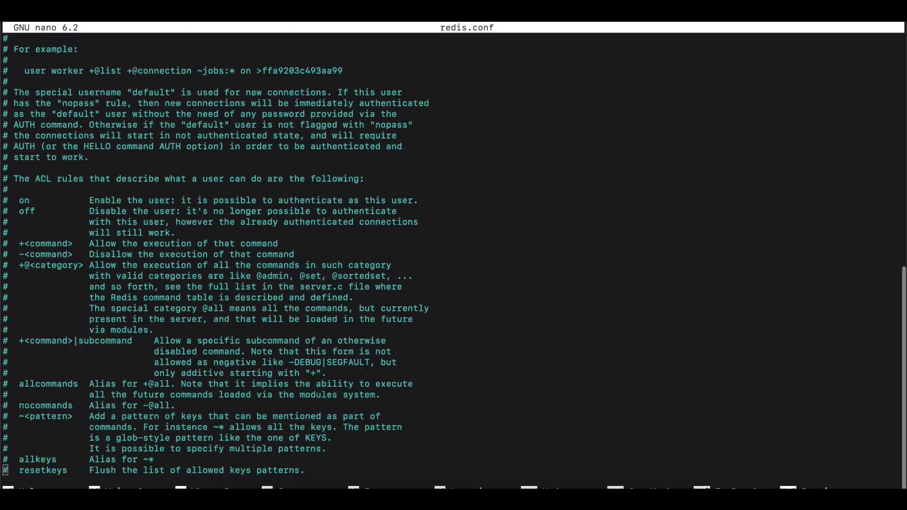
{"action": "scroll", "coordinate": [540, 298], "scroll_direction": "down", "scroll_amount": 20}
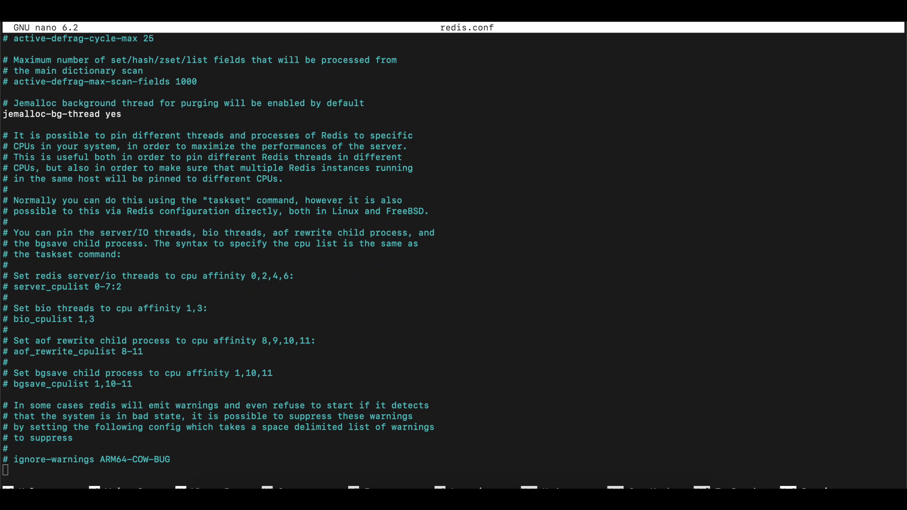
{"action": "key", "text": "Return"}
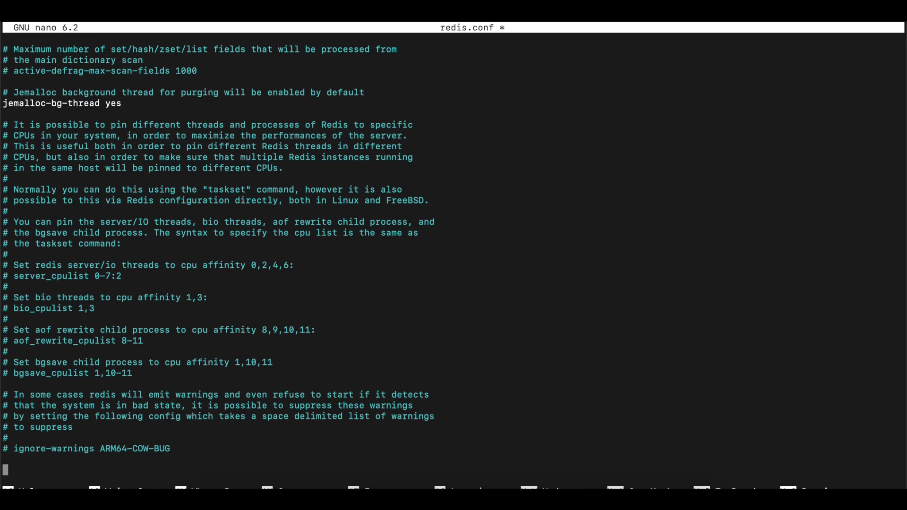
{"action": "type", "text": "unixsocket /var/run/redis/redis.sock"}
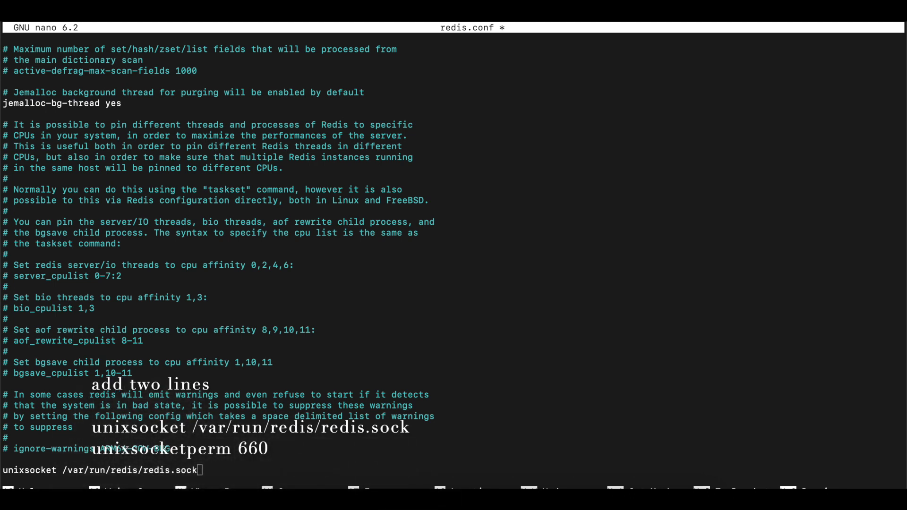
{"action": "left_click", "coordinate": [457, 411]}
{"action": "key", "text": "Return"}
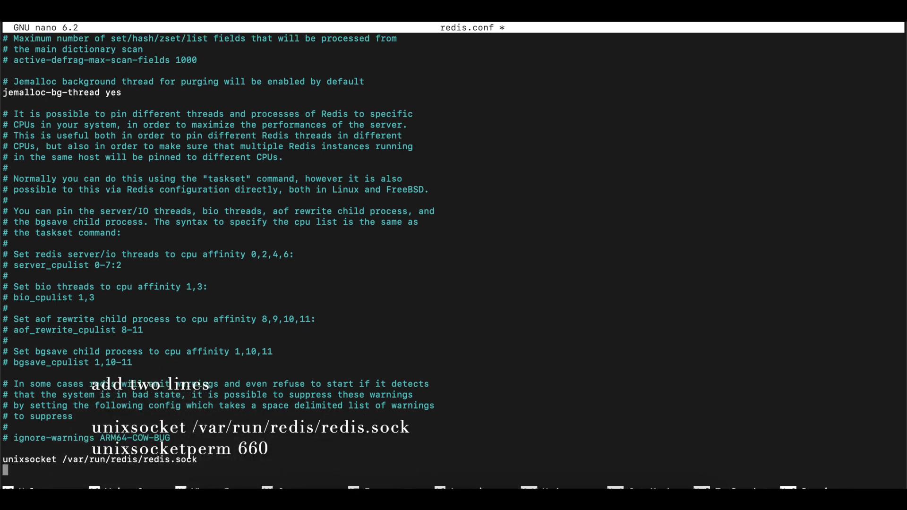
{"action": "key", "text": "super+v"}
Step: Save redis.conf under its existing name, exit nano, and restart Redis with systemctl restart redis
{"action": "key", "text": "ctrl+x"}
{"action": "key", "text": "y"}
{"action": "key", "text": "Return"}
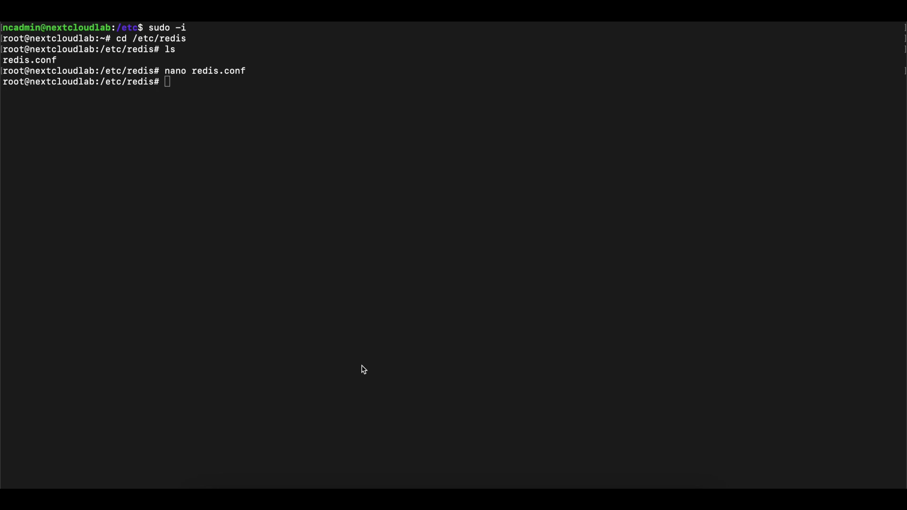
{"action": "key", "text": "super+v"}
{"action": "key", "text": "Return"}
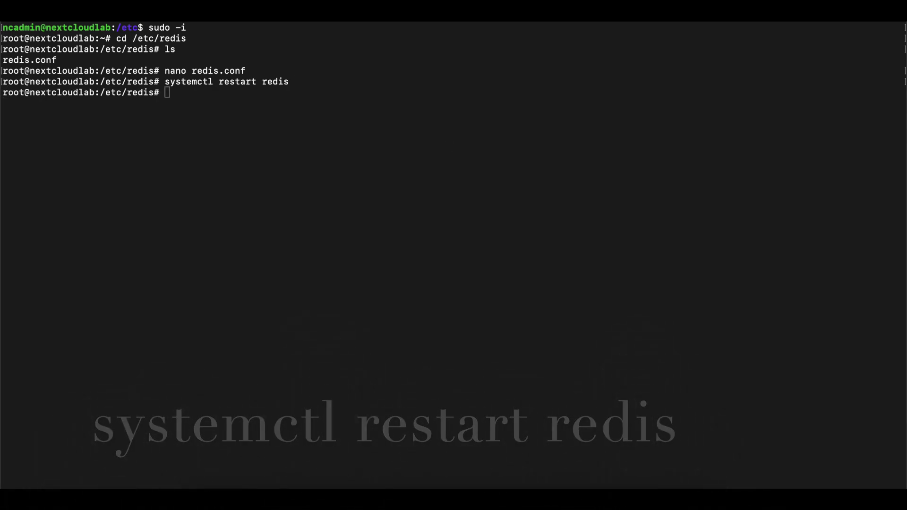
Step: Add www-data to the redis group by running usermod -aG redis www-data in the root shell
{"action": "left_click", "coordinate": [434, 275]}
{"action": "key", "text": "super+v"}
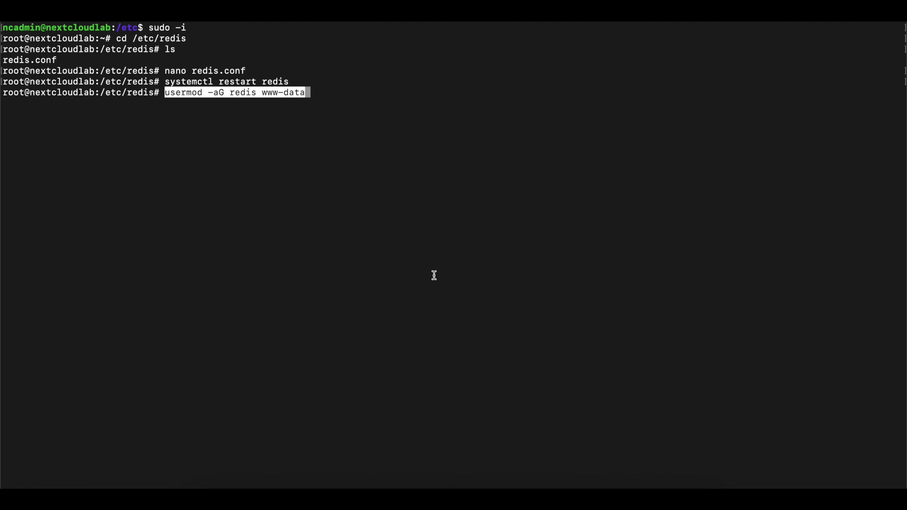
{"action": "key", "text": "Return"}
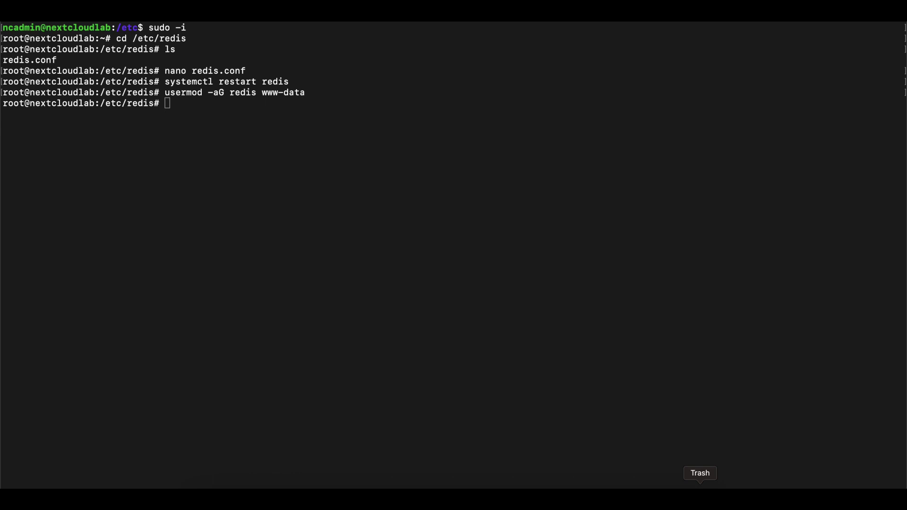
Step: Return to the terminal and log out of the root shell with exit
{"action": "left_click", "coordinate": [700, 498]}
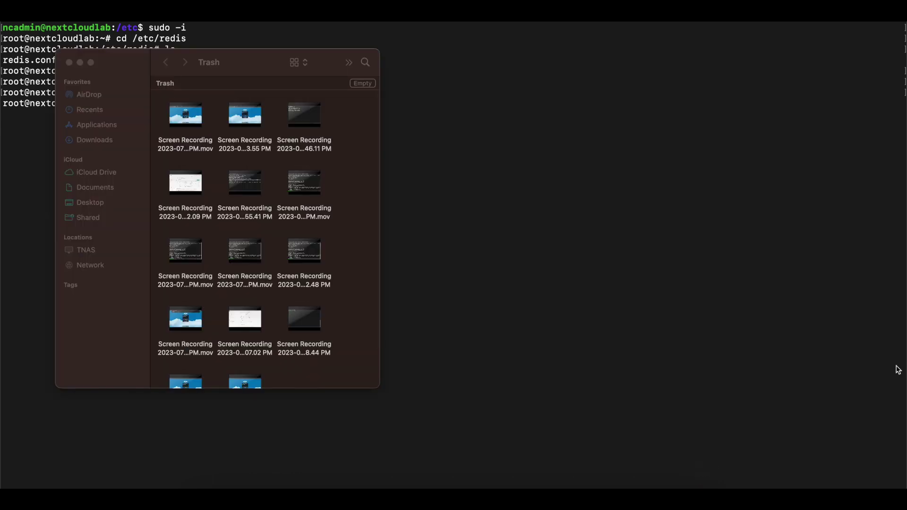
{"action": "left_click", "coordinate": [797, 353]}
{"action": "type", "text": "exit"}
{"action": "key", "text": "Return"}
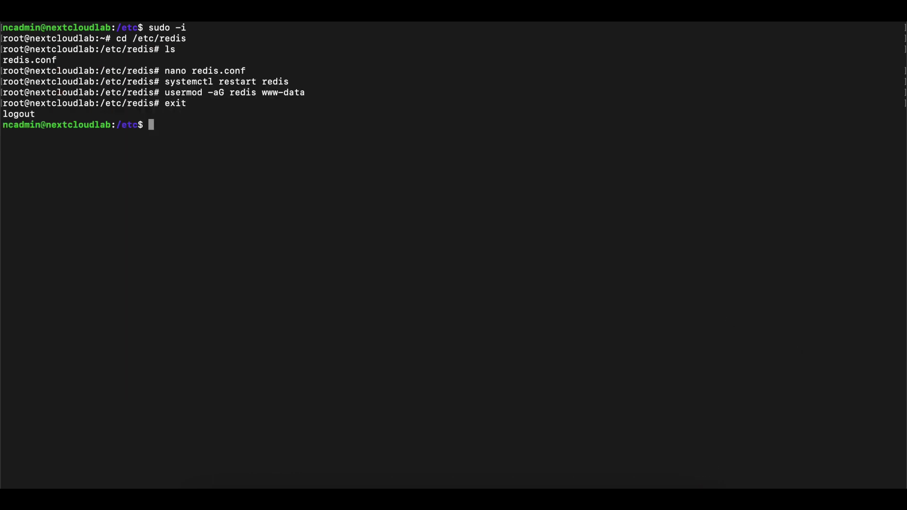
Step: Open /var/www/cloud.geek2gether.com/config/config.php in nano with sudo
{"action": "key", "text": "Up"}
{"action": "key", "text": "Up"}
{"action": "key", "text": "Up"}
{"action": "key", "text": "Up"}
{"action": "key", "text": "Up"}
{"action": "key", "text": "Up"}
{"action": "key", "text": "Up"}
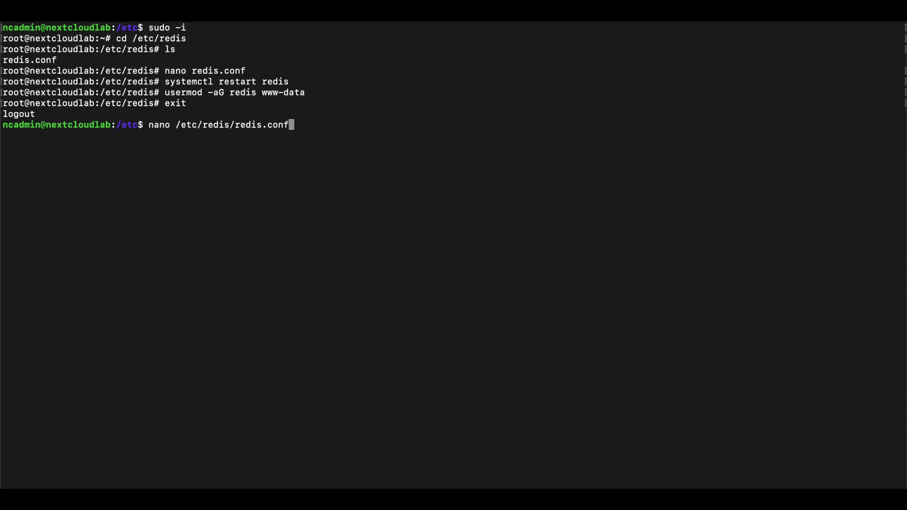
{"action": "key", "text": "Up"}
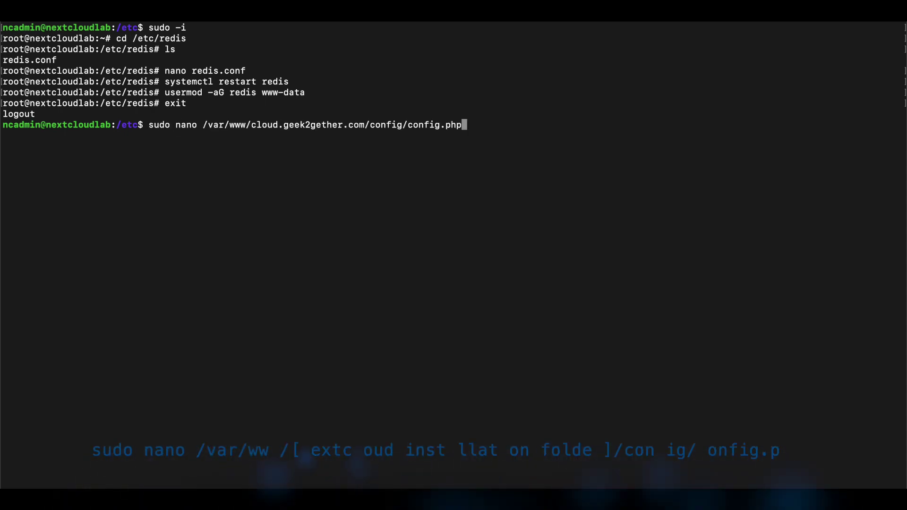
{"action": "key", "text": "Return"}
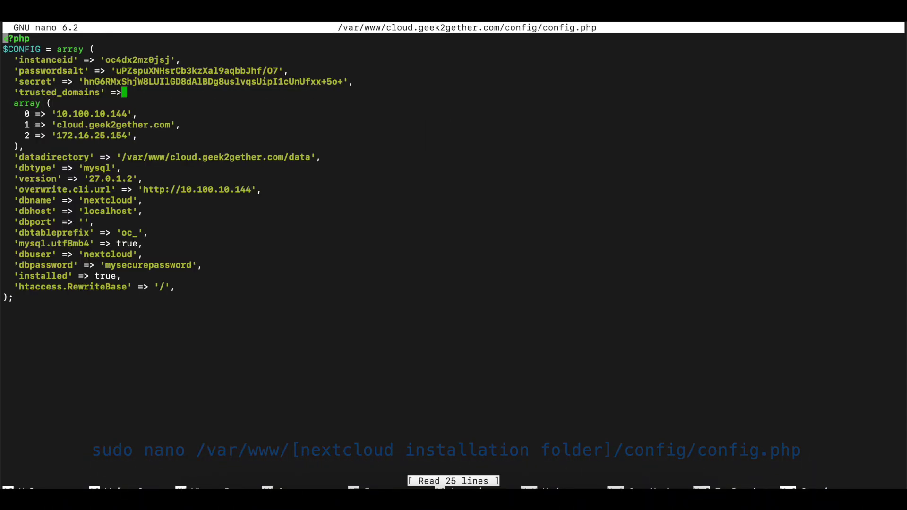
Step: Insert an empty line after the htaccess.RewriteBase entry, just before the closing parenthesis of the config.php array
{"action": "key", "text": "Down"}
{"action": "key", "text": "Down"}
{"action": "key", "text": "Down"}
{"action": "key", "text": "Down"}
{"action": "key", "text": "Down"}
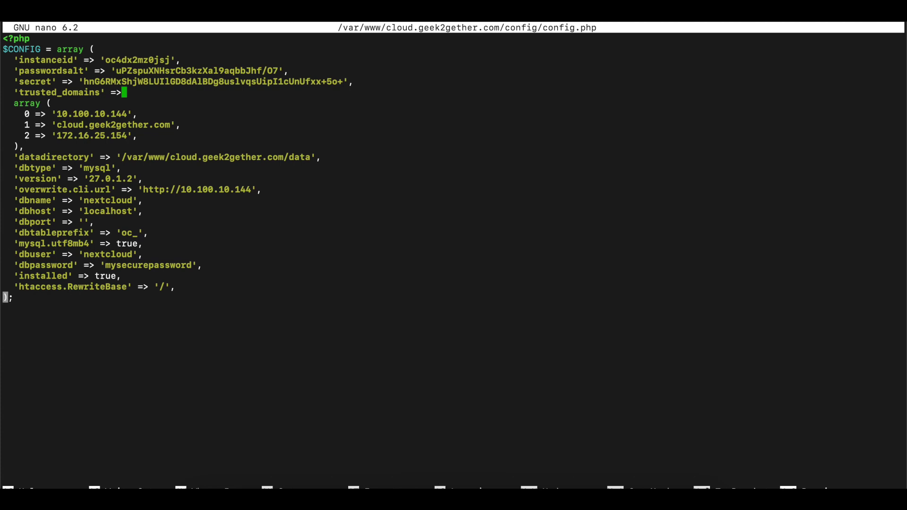
{"action": "key", "text": "Left"}
{"action": "key", "text": "Return"}
Step: Copy the Unix socket Redis example for config.php from the Transactional file locking documentation in the browser, and return to the terminal
{"action": "key", "text": "super+Tab"}
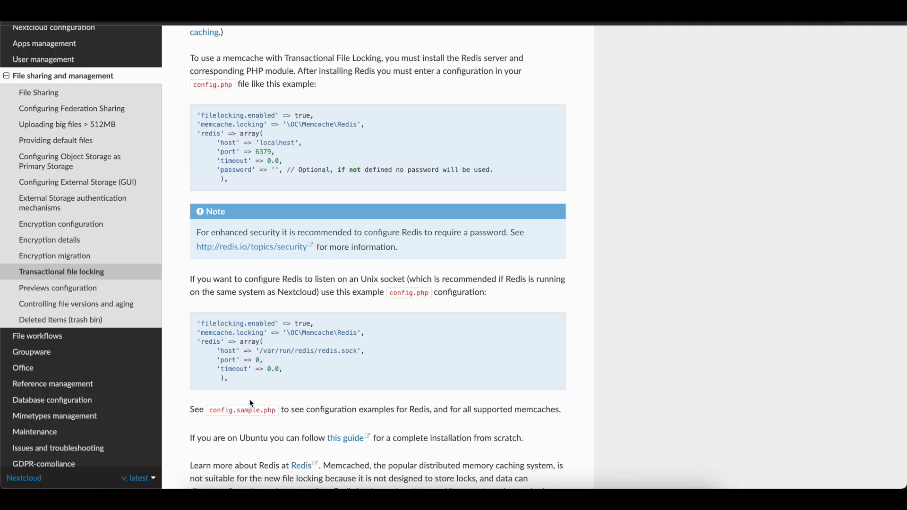
{"action": "left_click_drag", "start_coordinate": [226, 377], "coordinate": [198, 322]}
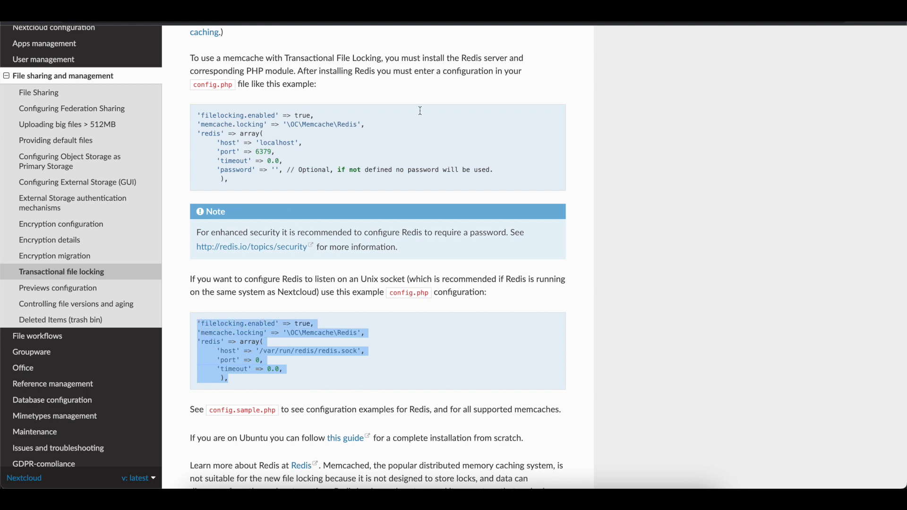
{"action": "left_click", "coordinate": [327, 180]}
{"action": "scroll", "coordinate": [327, 180], "scroll_direction": "down", "scroll_amount": 2}
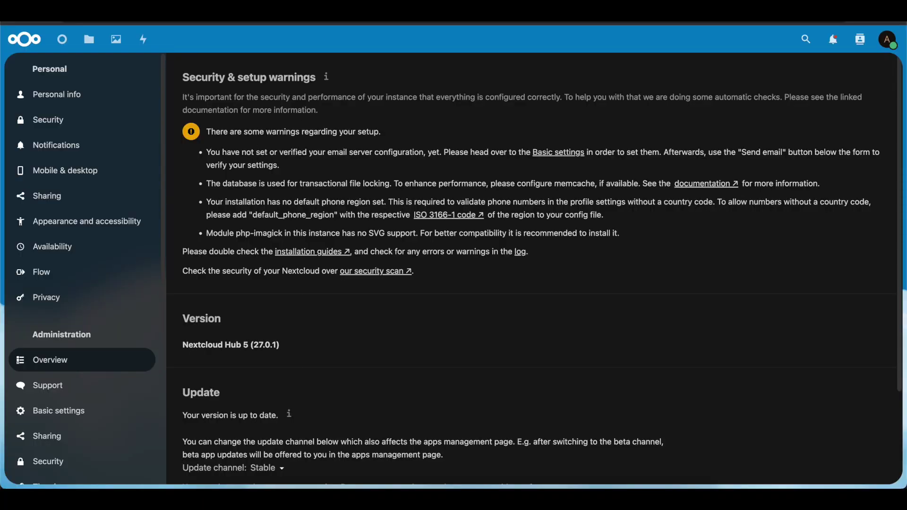
{"action": "left_click", "coordinate": [377, 487]}
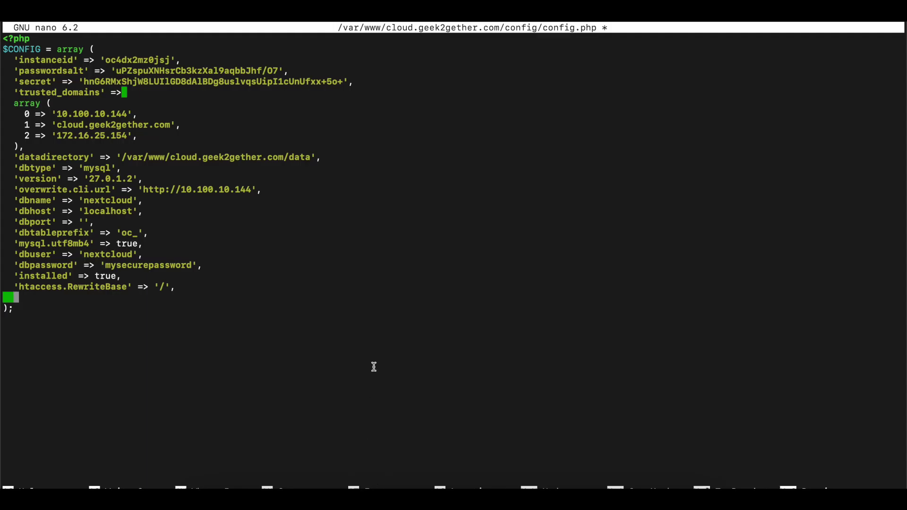
Step: Paste the Redis file locking block into config.php and indent its memcache.locking and redis lines to match the other entries
{"action": "key", "text": "super+v"}
{"action": "key", "text": "Down"}
{"action": "key", "text": "Down"}
{"action": "key", "text": "Up"}
{"action": "key", "text": "Up"}
{"action": "key", "text": "Up"}
{"action": "key", "text": "Up"}
{"action": "key", "text": "Up"}
{"action": "key", "text": "Up"}
{"action": "key", "text": "Up"}
{"action": "key", "text": "Up"}
{"action": "key", "text": "Up"}
{"action": "key", "text": "Up"}
{"action": "key", "text": "Down"}
{"action": "key", "text": "Down"}
{"action": "key", "text": "Down"}
{"action": "key", "text": "Down"}
{"action": "key", "text": "Up"}
{"action": "key", "text": "Left"}
{"action": "key", "text": "Left"}
{"action": "key", "text": "Left"}
{"action": "key", "text": "Left"}
{"action": "key", "text": "Left"}
{"action": "key", "text": "Left"}
{"action": "key", "text": "Left"}
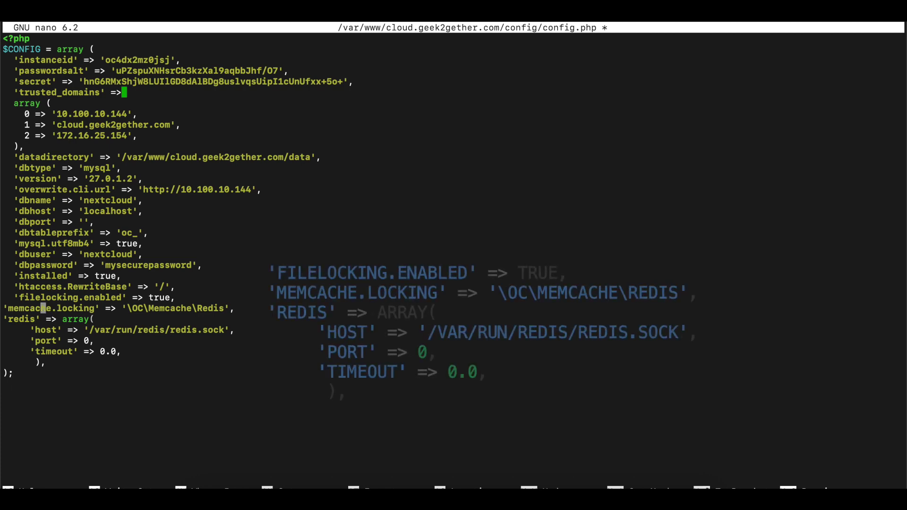
{"action": "key", "text": "Left"}
{"action": "key", "text": "Down"}
{"action": "key", "text": "Left"}
{"action": "key", "text": "Left"}
{"action": "key", "text": "Down"}
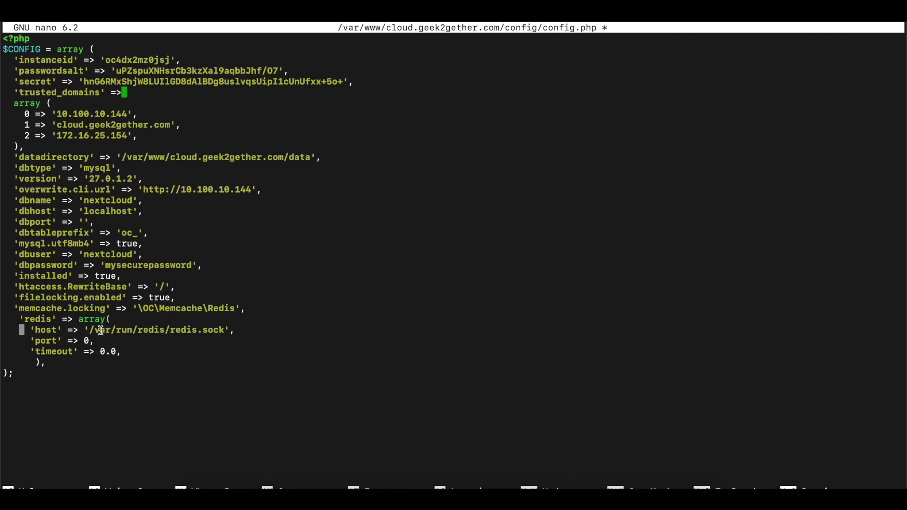
Step: Remove the extra leading space before the redis entry, and save config.php under its existing name while exiting nano
{"action": "left_click_drag", "start_coordinate": [93, 329], "coordinate": [223, 332]}
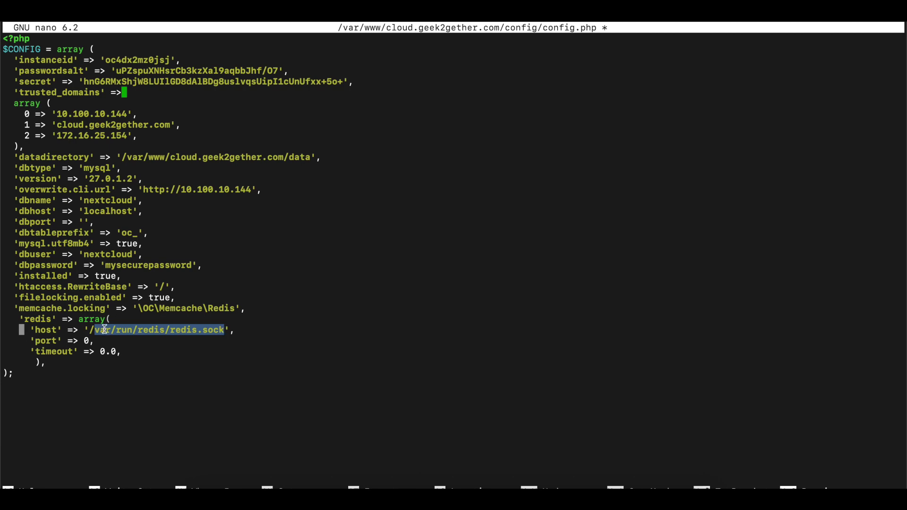
{"action": "left_click", "coordinate": [154, 391]}
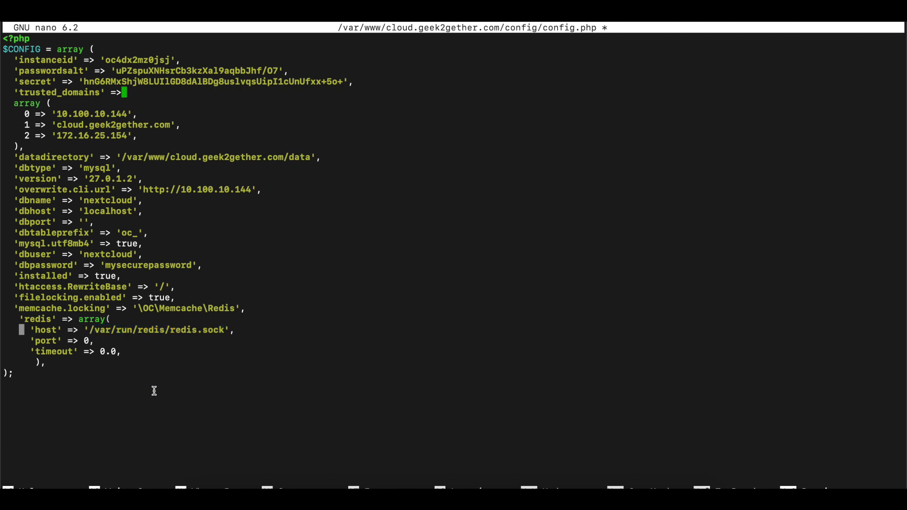
{"action": "key", "text": "Up"}
{"action": "key", "text": "BackSpace"}
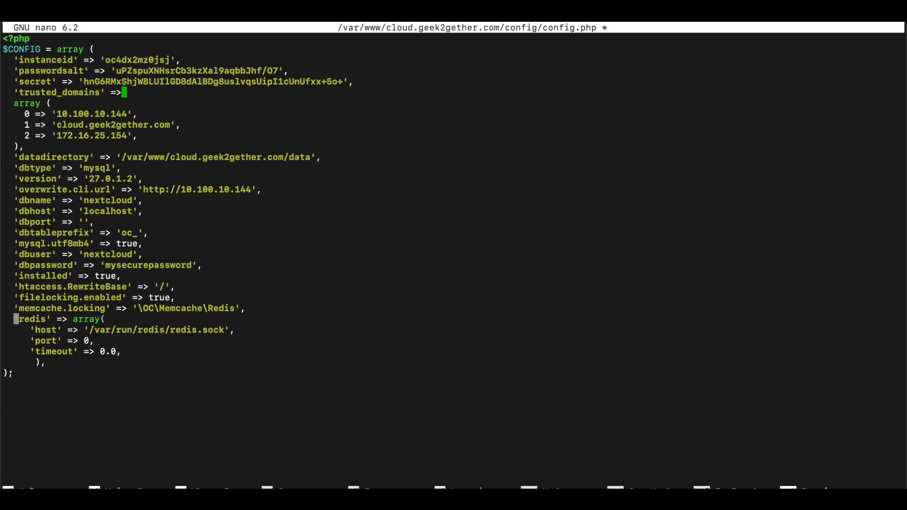
{"action": "key", "text": "ctrl+x"}
{"action": "key", "text": "y"}
{"action": "key", "text": "Return"}
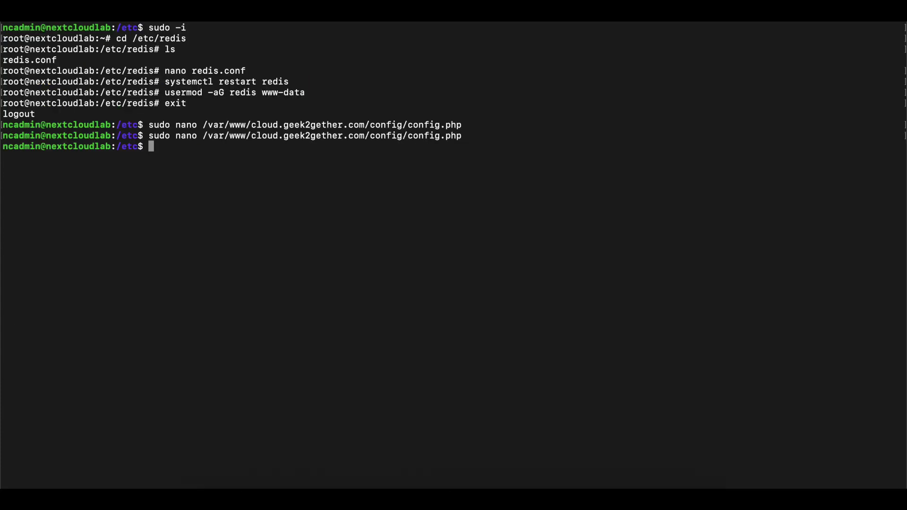
Step: Restart the web server with sudo systemctl restart apache2
{"action": "key", "text": "Up"}
{"action": "key", "text": "Down"}
{"action": "type", "text": "clear"}
{"action": "key", "text": "Up"}
{"action": "key", "text": "Up"}
{"action": "key", "text": "Up"}
{"action": "key", "text": "Up"}
{"action": "key", "text": "Up"}
{"action": "key", "text": "Up"}
{"action": "key", "text": "Up"}
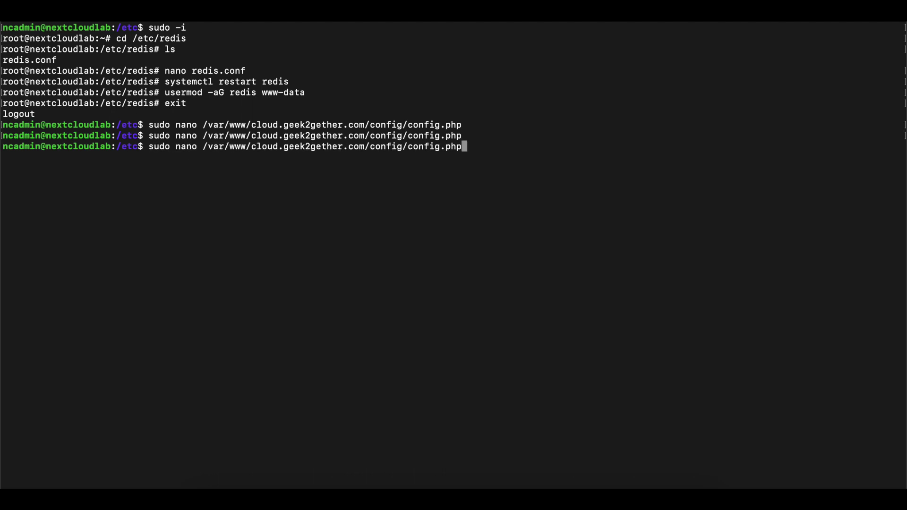
{"action": "key", "text": "Down"}
{"action": "key", "text": "Up"}
{"action": "key", "text": "Up"}
{"action": "key", "text": "Up"}
{"action": "key", "text": "Return"}
Step: Switch to Chrome, reload the Nextcloud overview, and open the documentation linked in the memory cache warning
{"action": "left_click", "coordinate": [284, 486]}
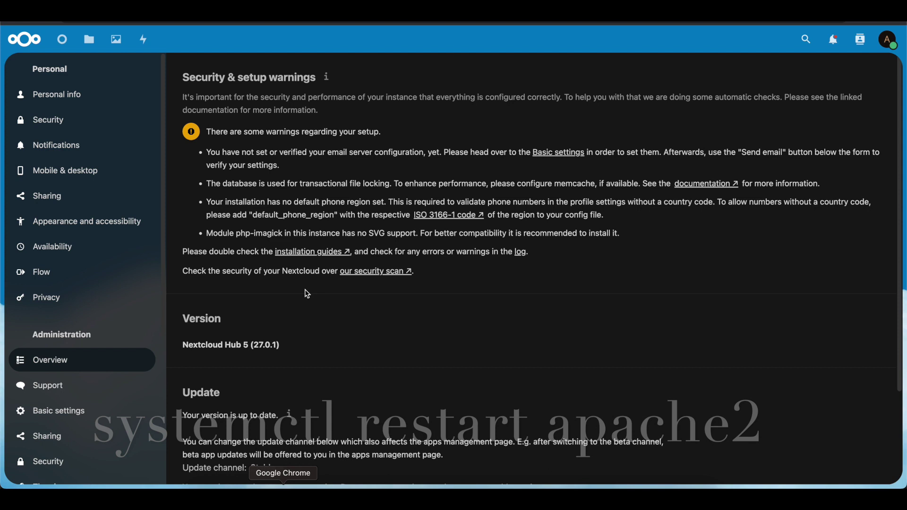
{"action": "key", "text": "super+r"}
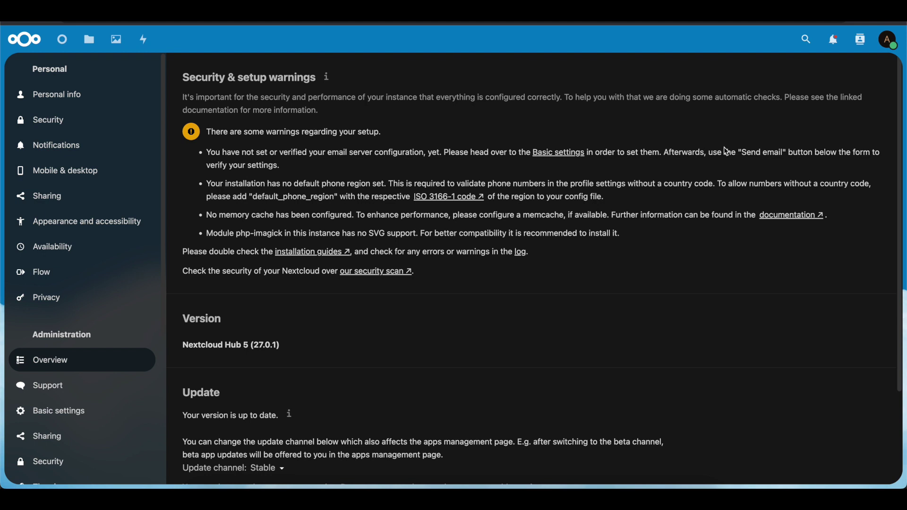
{"action": "left_click", "coordinate": [810, 220]}
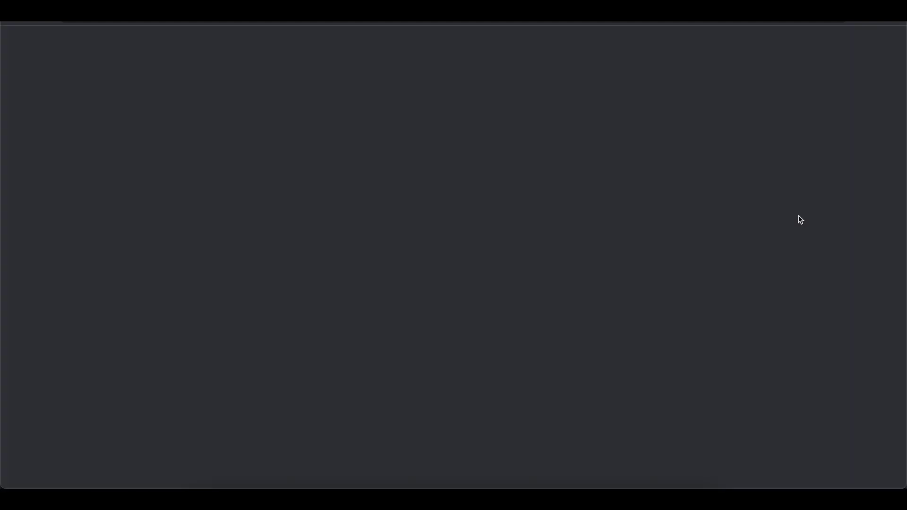
{"action": "scroll", "coordinate": [367, 224], "scroll_direction": "down", "scroll_amount": 6}
{"action": "scroll", "coordinate": [367, 225], "scroll_direction": "down", "scroll_amount": 8}
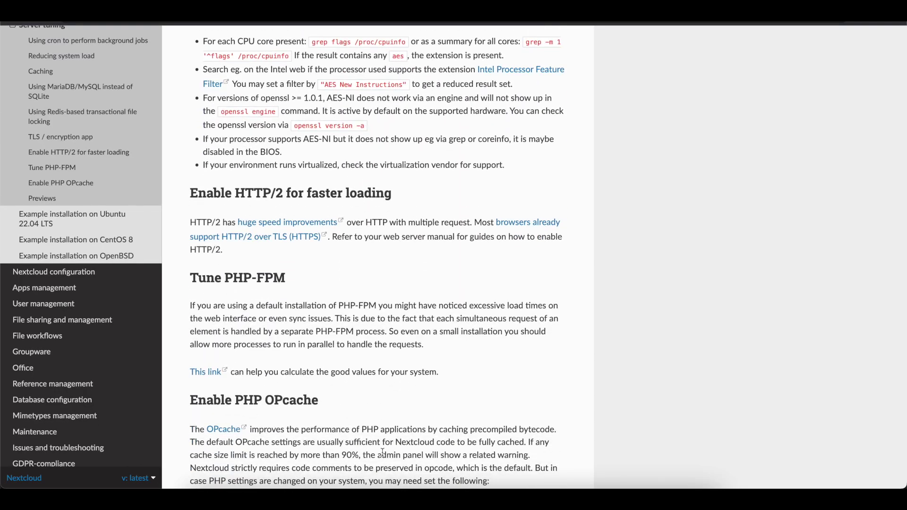
Step: Switch to the terminal and reopen the Nextcloud config.php in nano with sudo
{"action": "left_click", "coordinate": [378, 477]}
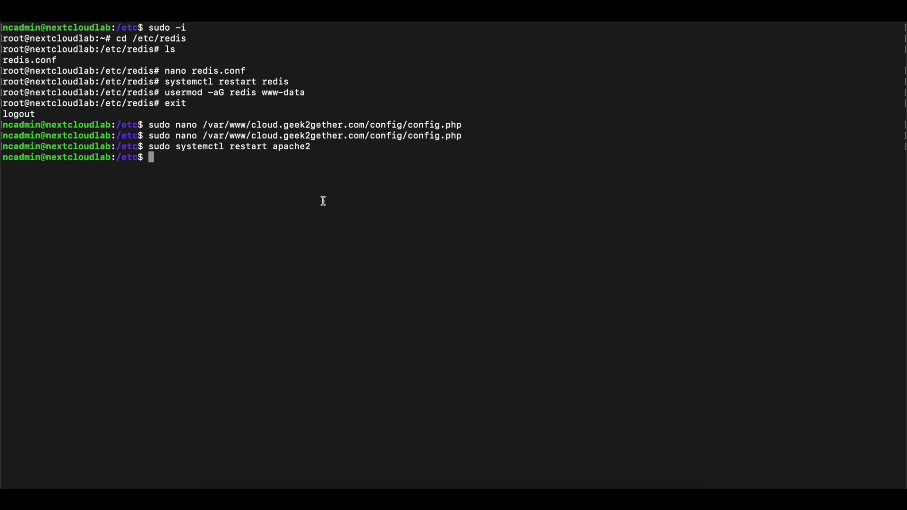
{"action": "key", "text": "Up"}
{"action": "key", "text": "Up"}
{"action": "key", "text": "Return"}
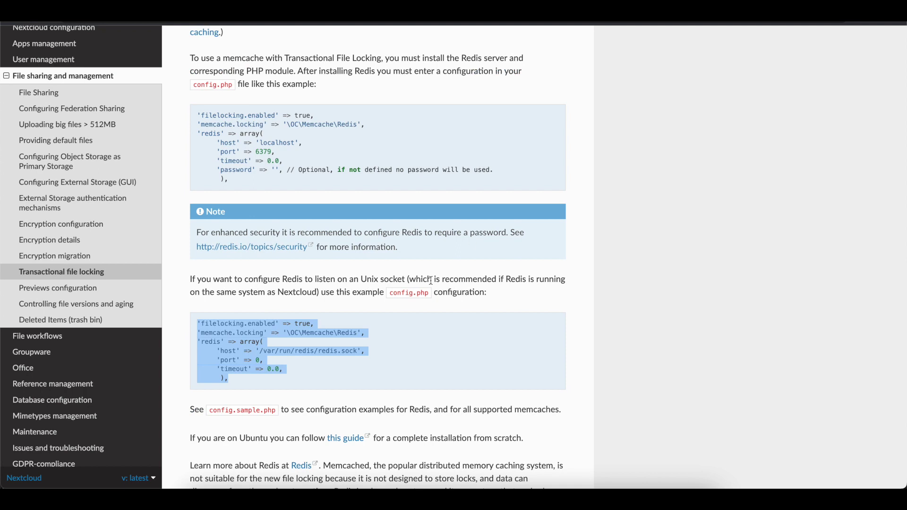
Step: Examine the Redis config.php examples on the Transactional file locking documentation page and return to the terminal
{"action": "scroll", "coordinate": [548, 254], "scroll_direction": "down", "scroll_amount": 2}
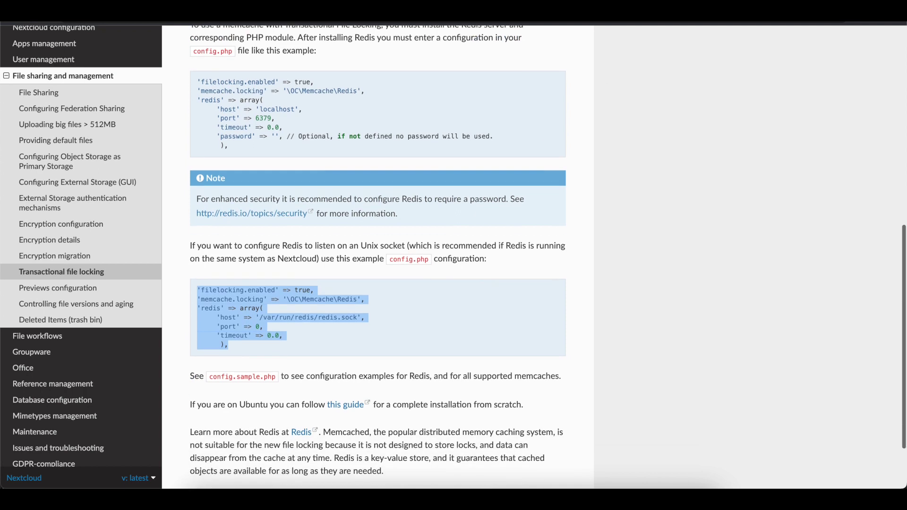
{"action": "scroll", "coordinate": [378, 255], "scroll_direction": "down", "scroll_amount": 3}
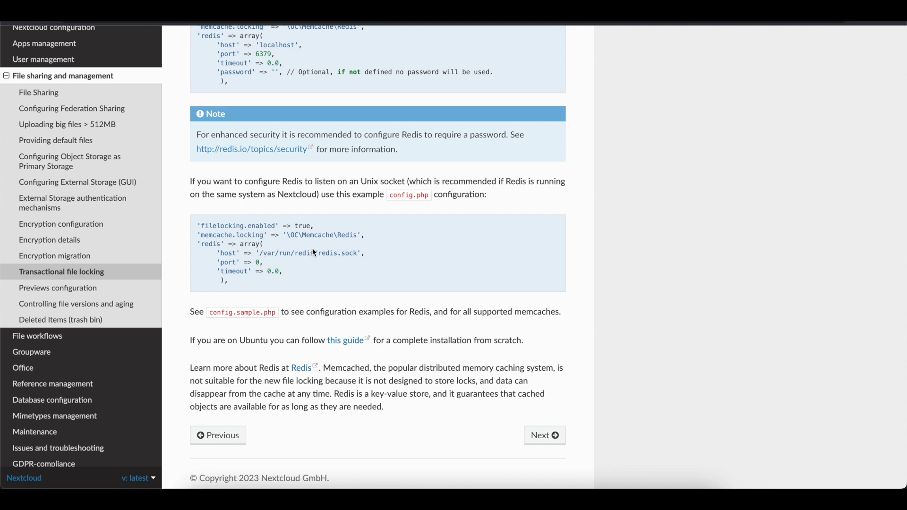
{"action": "scroll", "coordinate": [317, 159], "scroll_direction": "up", "scroll_amount": 1}
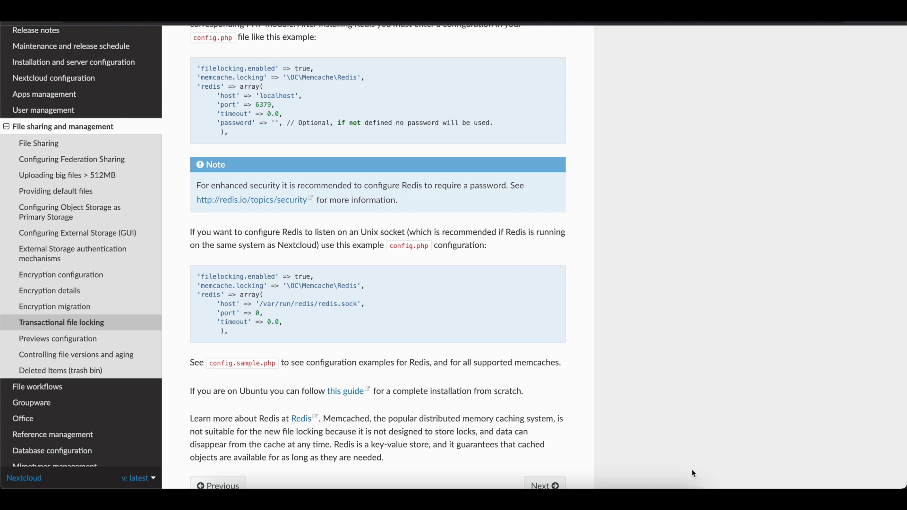
{"action": "left_click", "coordinate": [396, 493]}
{"action": "scroll", "coordinate": [354, 357], "scroll_direction": "down", "scroll_amount": 10}
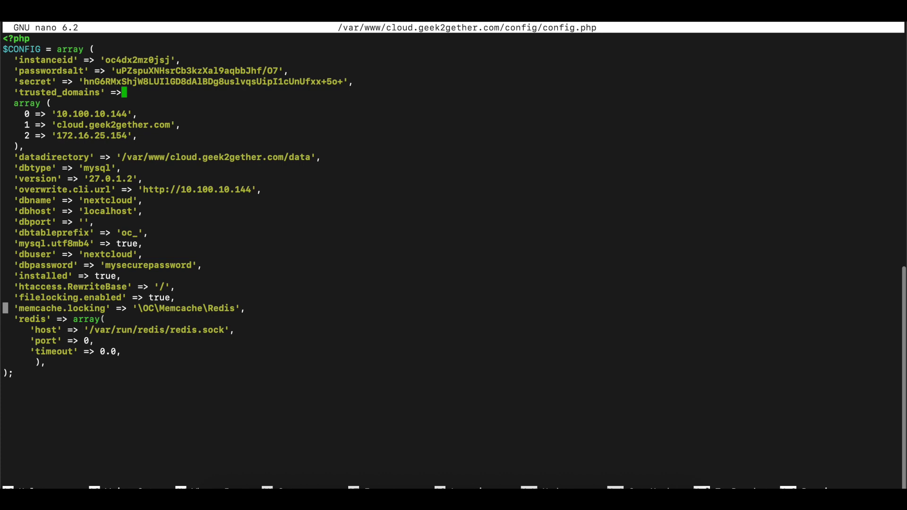
Step: Add the line 'memcache.local' => '\\OC\\Memcache\\APCu', below the htaccess.RewriteBase entry in config.php
{"action": "left_click", "coordinate": [6, 297]}
{"action": "left_click", "coordinate": [178, 286]}
{"action": "left_click", "coordinate": [178, 297]}
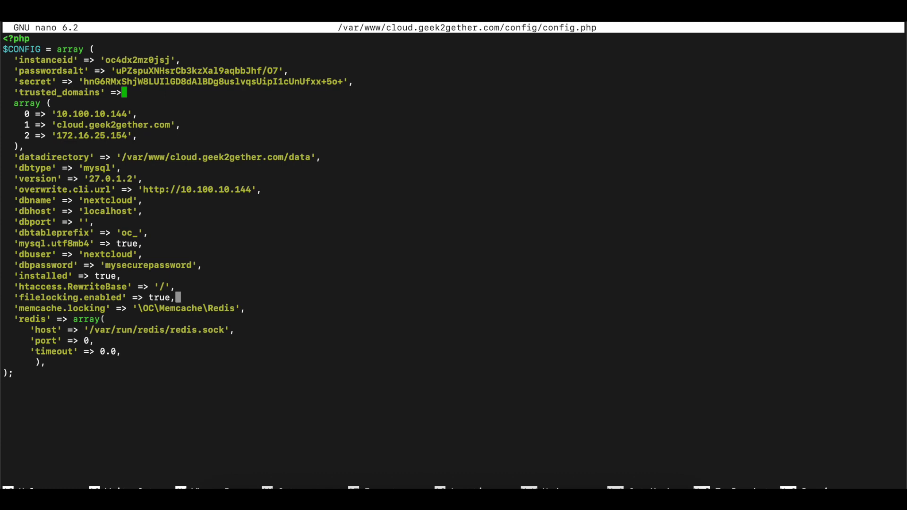
{"action": "left_click", "coordinate": [177, 286]}
{"action": "key", "text": "Return"}
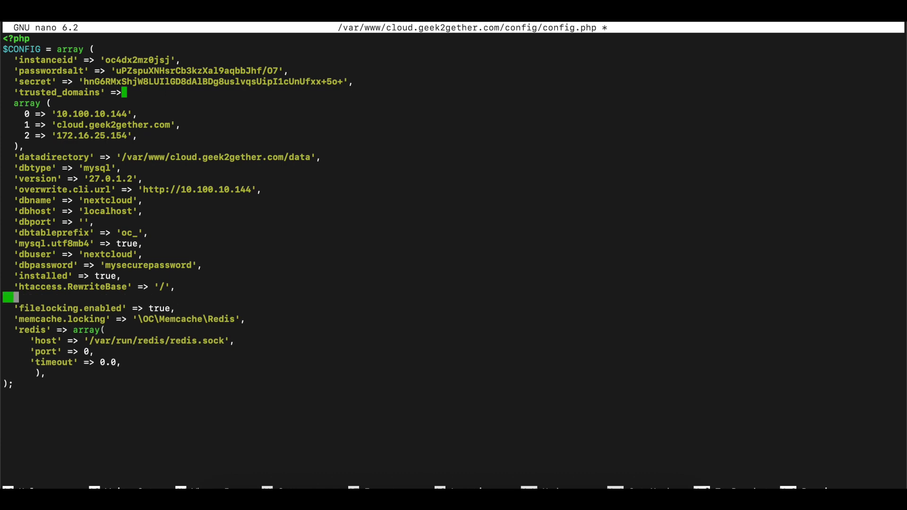
{"action": "key", "text": "super+v"}
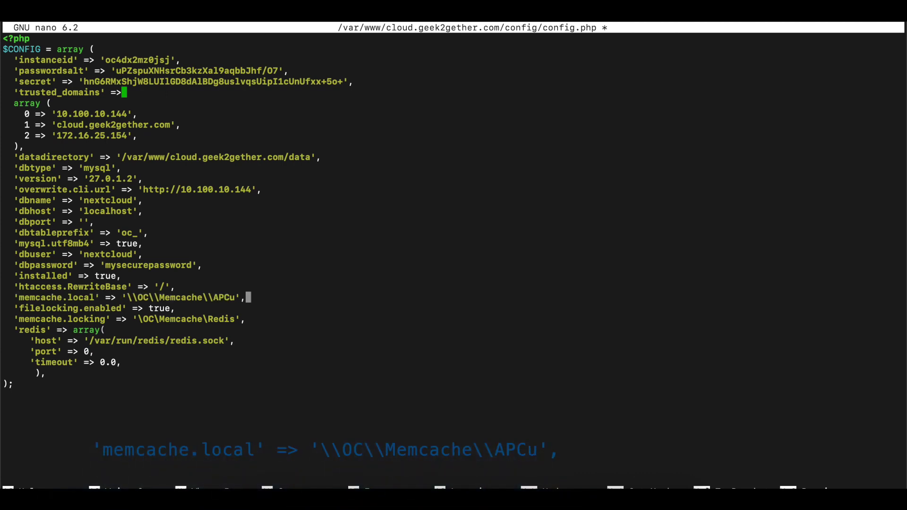
Step: Save config.php under its existing name and exit nano
{"action": "key", "text": "ctrl+x"}
{"action": "key", "text": "y"}
{"action": "key", "text": "Return"}
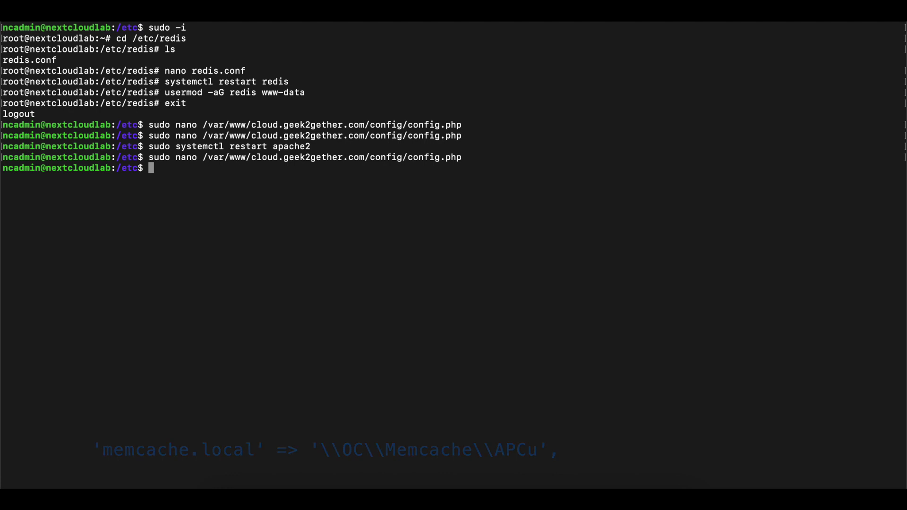
Step: Restart Apache with sudo systemctl restart apache2 and switch to the Nextcloud overview in Chrome
{"action": "key", "text": "Up"}
{"action": "key", "text": "Up"}
{"action": "key", "text": "Return"}
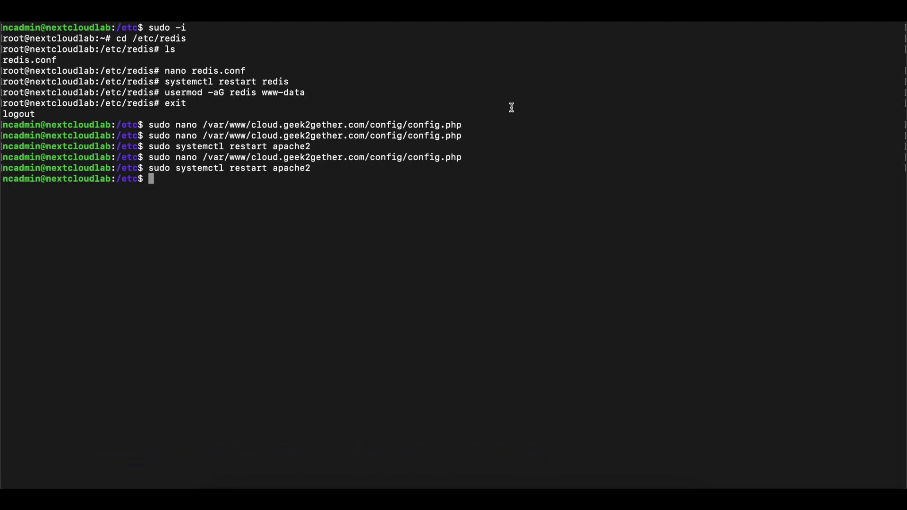
{"action": "left_click", "coordinate": [302, 496]}
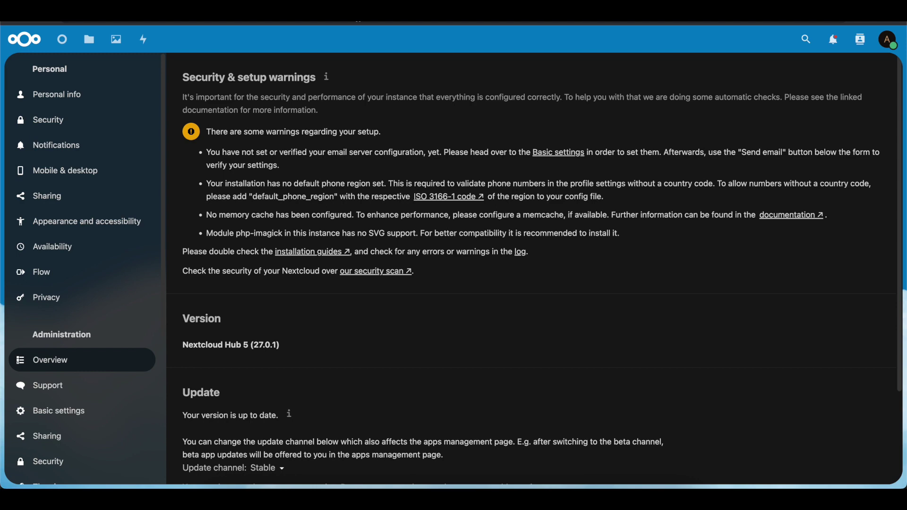
Step: Reload the Nextcloud overview, then switch to Terminal and install the package with sudo apt install libmagickcore-6.q16-6-extra, accepting the installation
{"action": "key", "text": "super+r"}
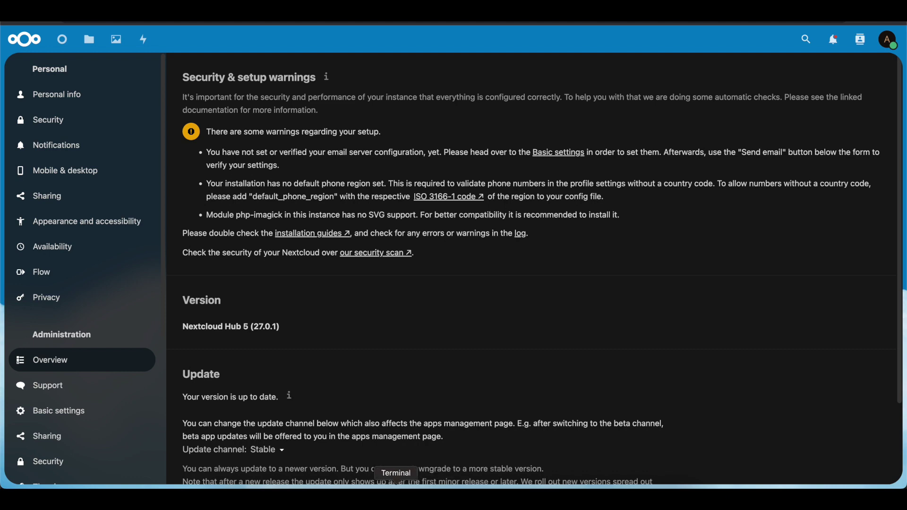
{"action": "left_click", "coordinate": [395, 484]}
{"action": "key", "text": "super+v"}
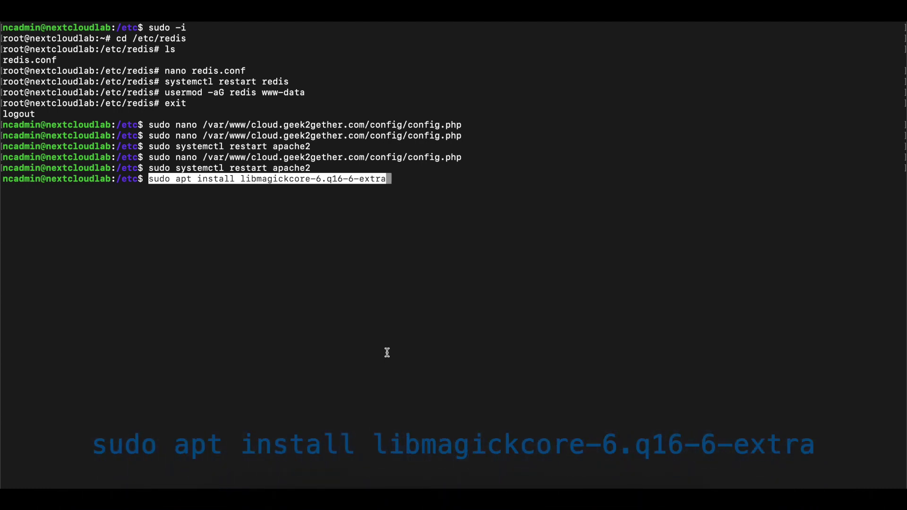
{"action": "key", "text": "Return"}
{"action": "type", "text": "y"}
{"action": "key", "text": "Return"}
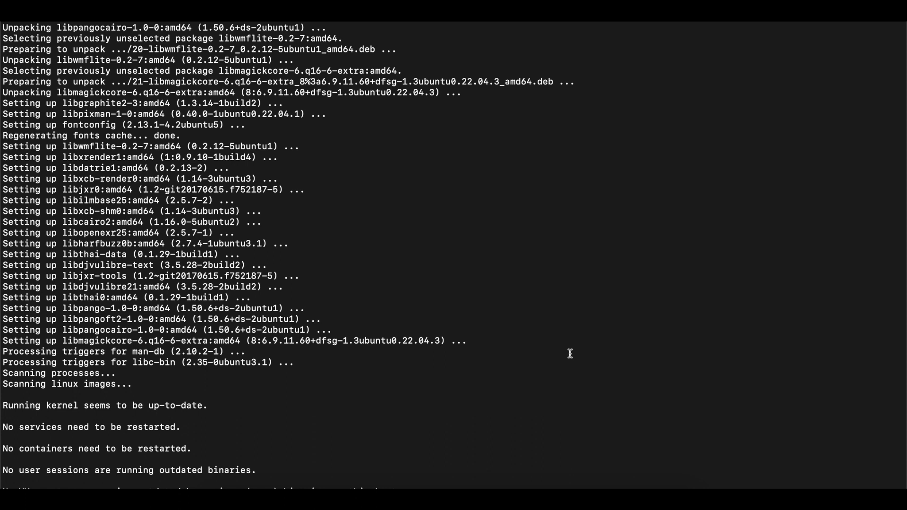
Step: Clear the terminal, restart Apache with sudo systemctl restart apache2, and reload the Nextcloud overview in Chrome
{"action": "key", "text": "ctrl+l"}
{"action": "key", "text": "Up"}
{"action": "key", "text": "Up"}
{"action": "key", "text": "Return"}
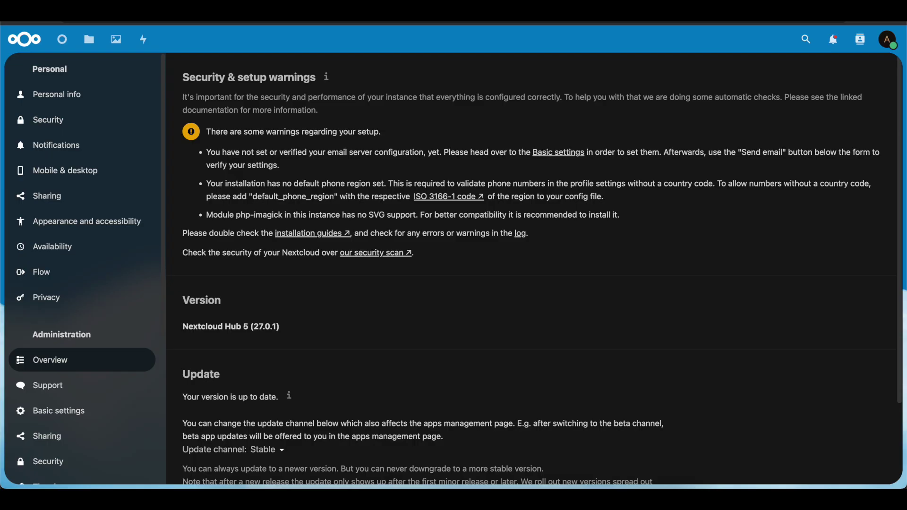
{"action": "key", "text": "F5"}
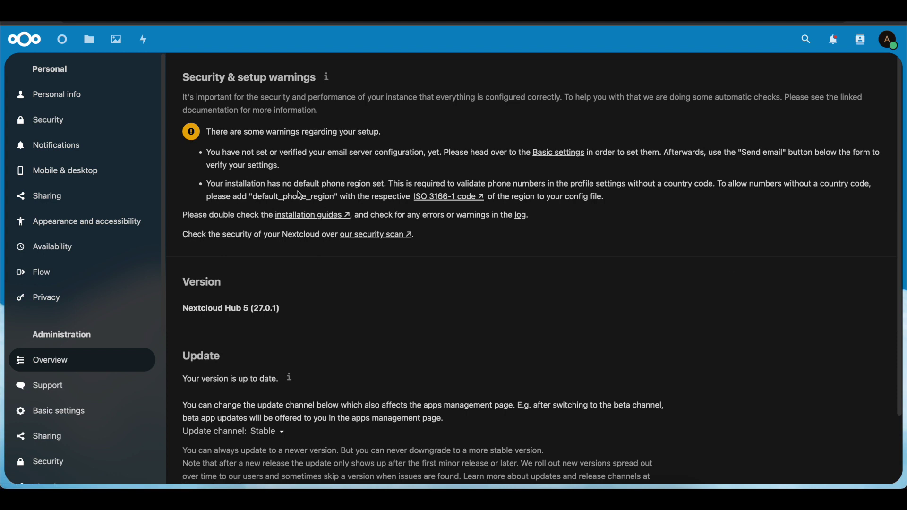
Step: Switch to Terminal and open /var/www/cloud.geek2gether.com/config/config.php in nano with sudo
{"action": "left_click", "coordinate": [396, 496]}
{"action": "key", "text": "Up"}
{"action": "key", "text": "Up"}
{"action": "key", "text": "Up"}
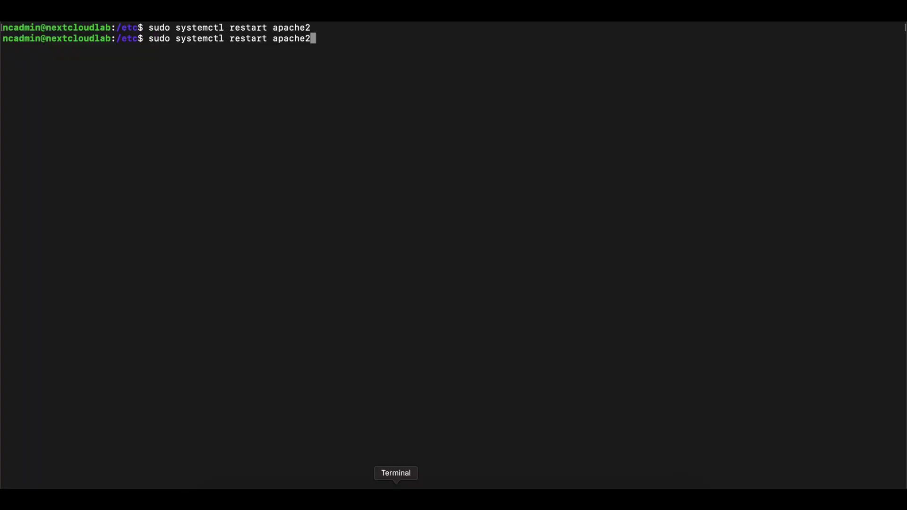
{"action": "key", "text": "Down"}
{"action": "key", "text": "Down"}
{"action": "key", "text": "Up"}
{"action": "key", "text": "Up"}
{"action": "key", "text": "Up"}
{"action": "key", "text": "Up"}
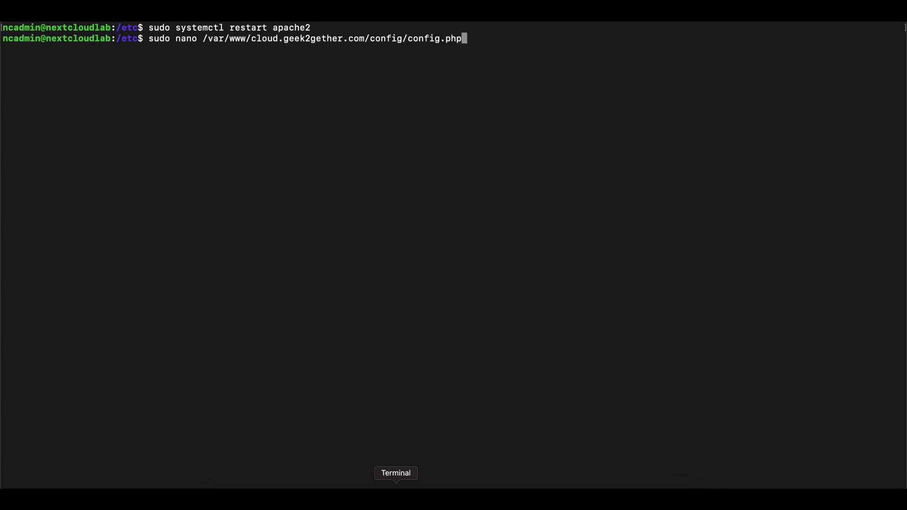
{"action": "key", "text": "Return"}
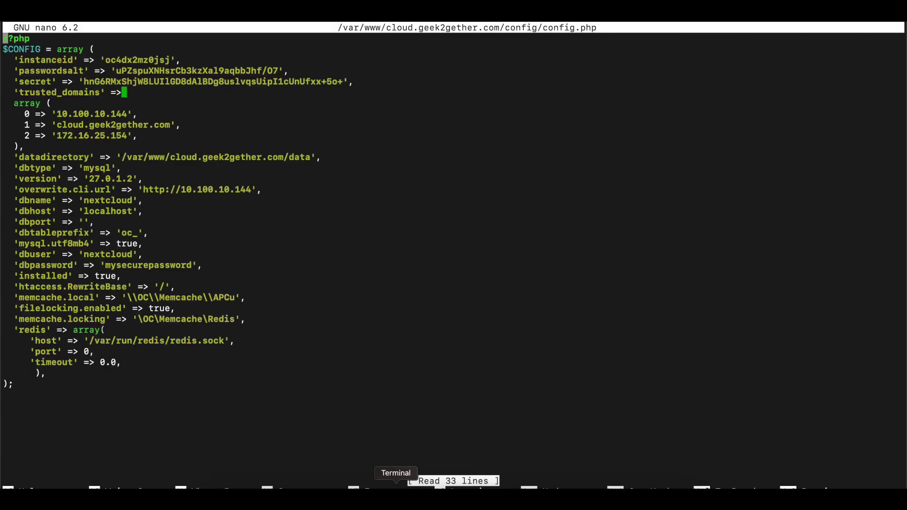
Step: Insert a blank line below the htaccess.RewriteBase entry in config.php
{"action": "key", "text": "Down"}
{"action": "key", "text": "Down"}
{"action": "key", "text": "Down"}
{"action": "key", "text": "Down"}
{"action": "key", "text": "Down"}
{"action": "key", "text": "Down"}
{"action": "key", "text": "Down"}
{"action": "key", "text": "Down"}
{"action": "key", "text": "Down"}
{"action": "key", "text": "Down"}
{"action": "key", "text": "Down"}
{"action": "key", "text": "Down"}
{"action": "key", "text": "Down"}
{"action": "key", "text": "Down"}
{"action": "key", "text": "Down"}
{"action": "key", "text": "Down"}
{"action": "key", "text": "Down"}
{"action": "key", "text": "Down"}
{"action": "key", "text": "Down"}
{"action": "key", "text": "Down"}
{"action": "key", "text": "Up"}
{"action": "key", "text": "Up"}
{"action": "key", "text": "Up"}
{"action": "key", "text": "Up"}
{"action": "key", "text": "Up"}
{"action": "key", "text": "Up"}
{"action": "key", "text": "Up"}
{"action": "key", "text": "Up"}
{"action": "key", "text": "Up"}
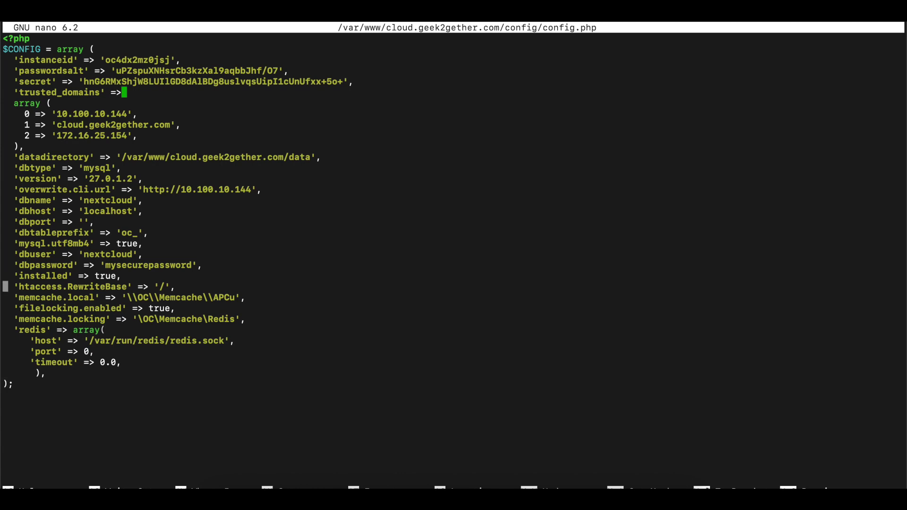
{"action": "key", "text": "End"}
{"action": "key", "text": "Return"}
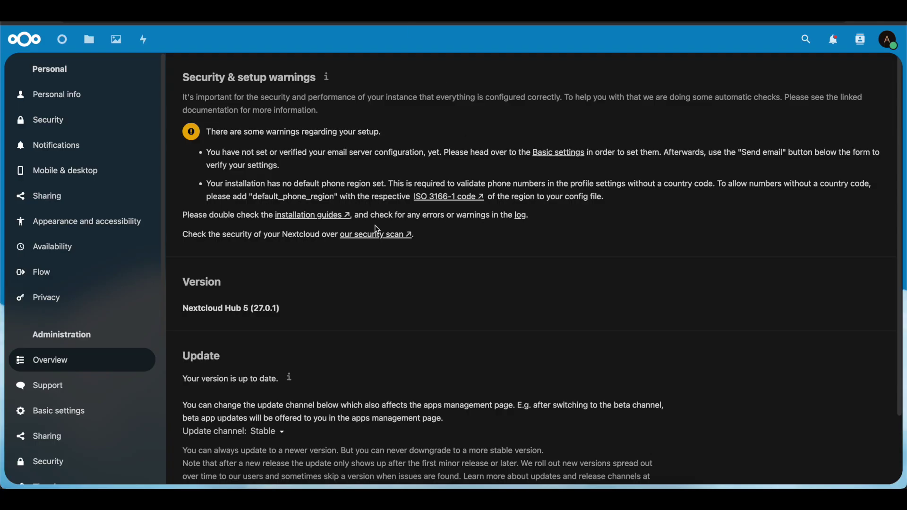
Step: Consult the linked ISO 3166-1 country code list in Chrome and add 'default_phone_region' => 'US', on the blank line in config.php
{"action": "left_click", "coordinate": [464, 198]}
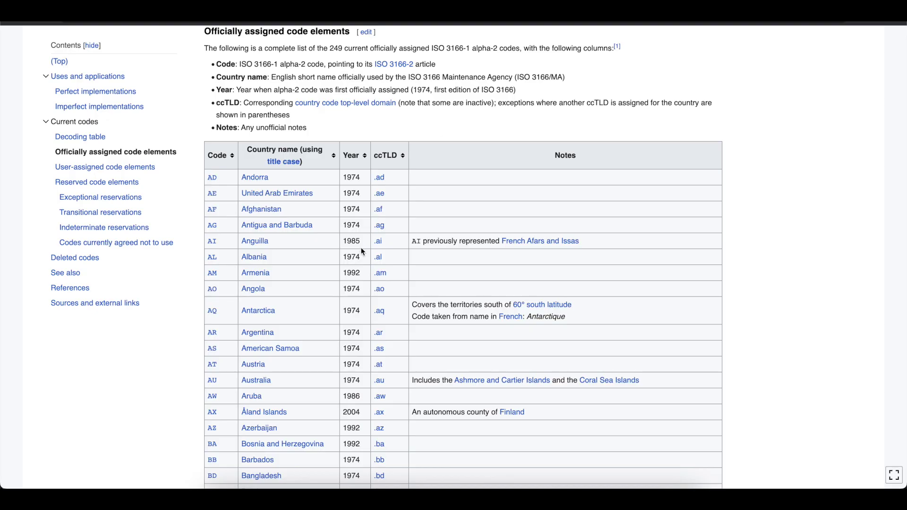
{"action": "scroll", "coordinate": [245, 164], "scroll_direction": "down", "scroll_amount": 5}
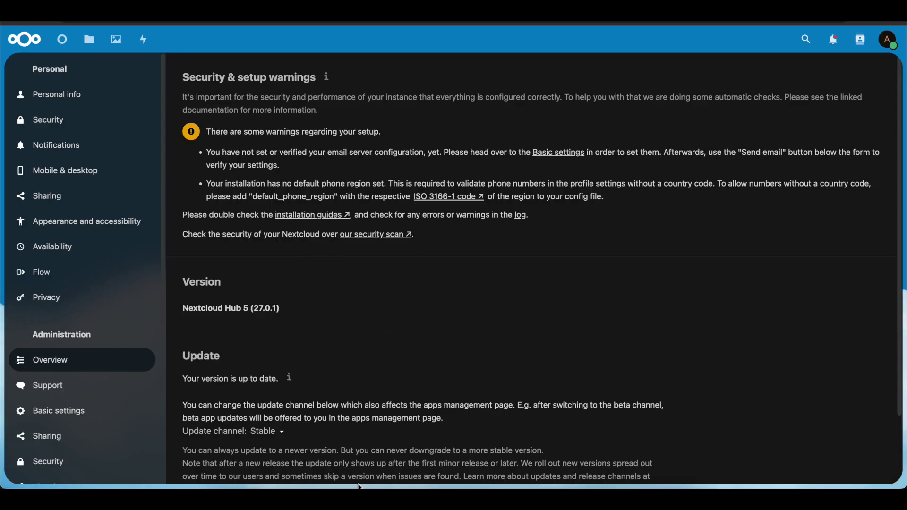
{"action": "left_click", "coordinate": [395, 498]}
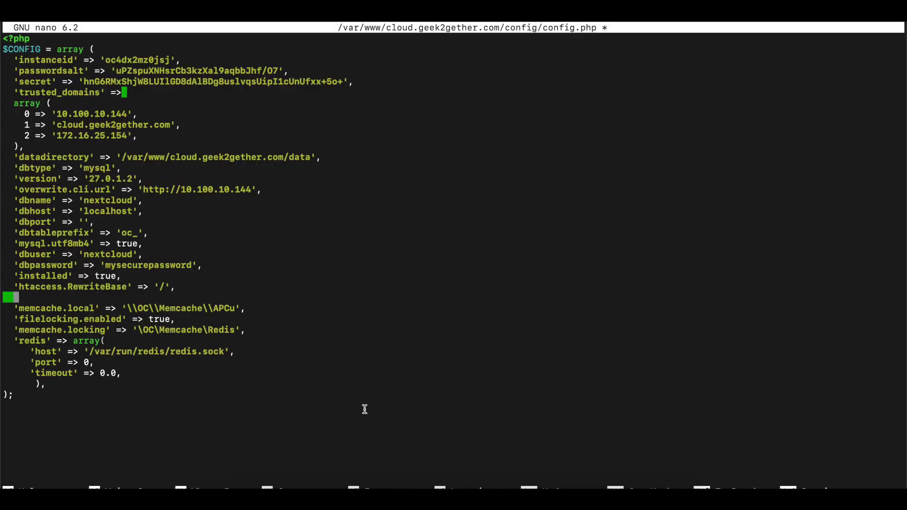
{"action": "key", "text": "super+v"}
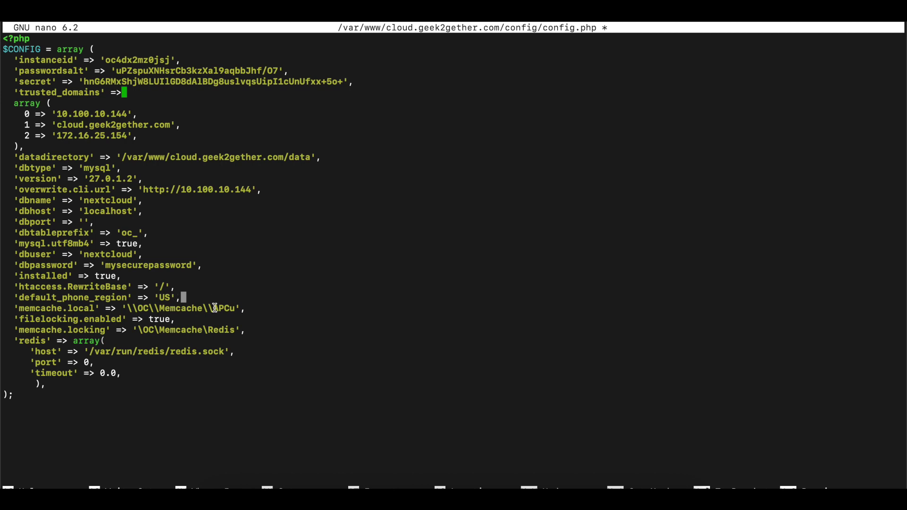
Step: Save config.php with the phone region entry under its existing name and exit nano
{"action": "key", "text": "ctrl+x"}
{"action": "key", "text": "y"}
{"action": "key", "text": "Return"}
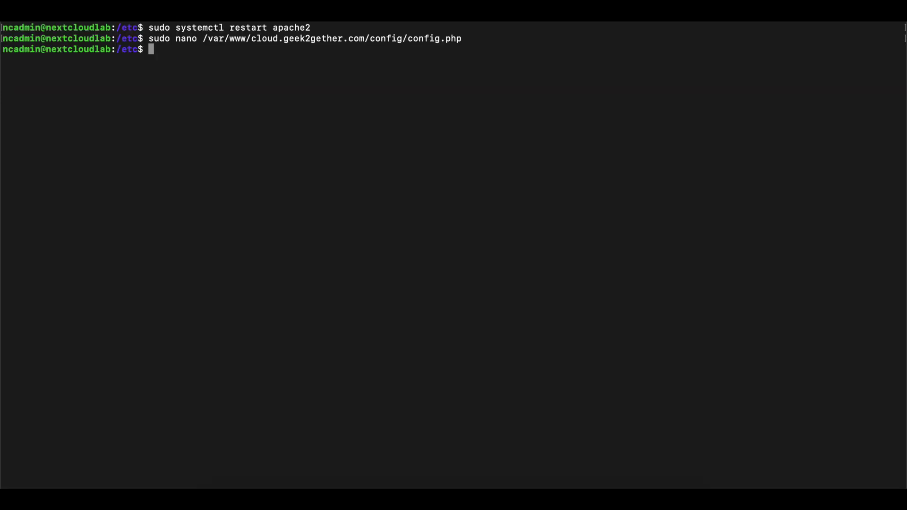
Step: Restart Apache again with sudo systemctl restart apache2, switch to Chrome and reload the Nextcloud overview
{"action": "key", "text": "Up"}
{"action": "key", "text": "Up"}
{"action": "key", "text": "Return"}
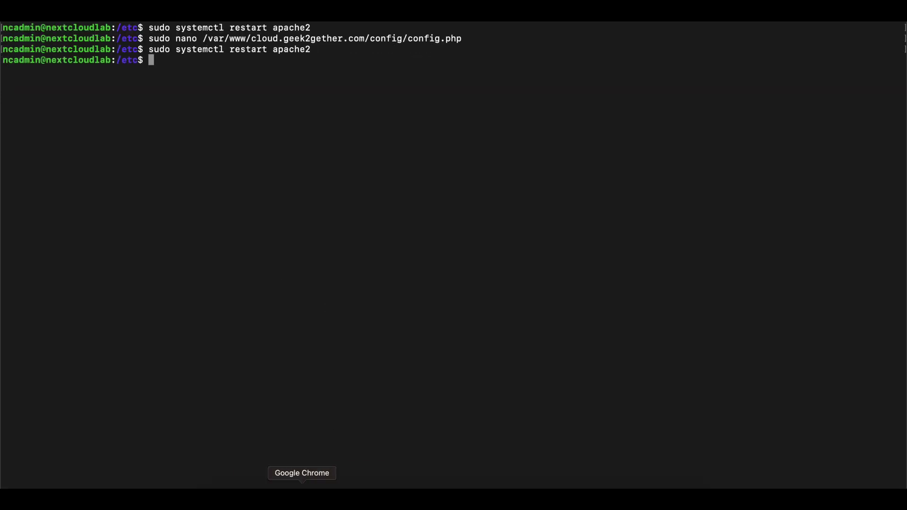
{"action": "left_click", "coordinate": [302, 496]}
{"action": "key", "text": "super+r"}
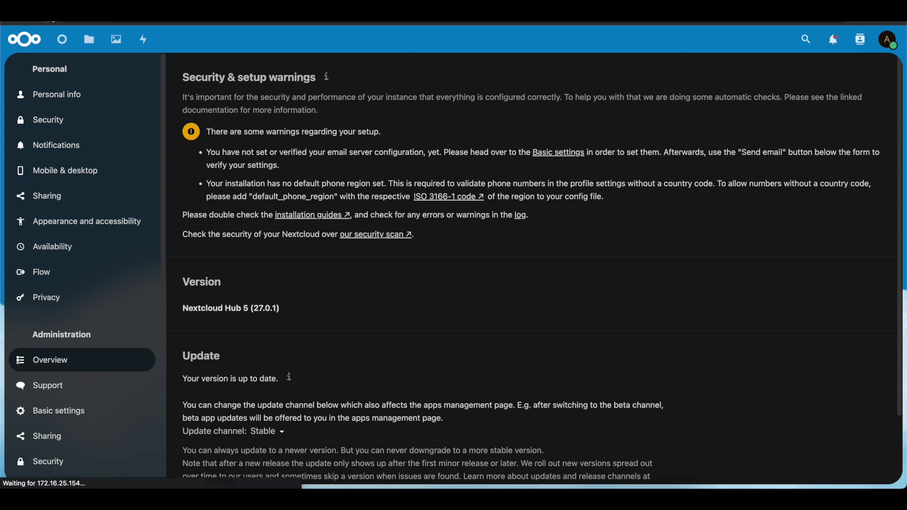